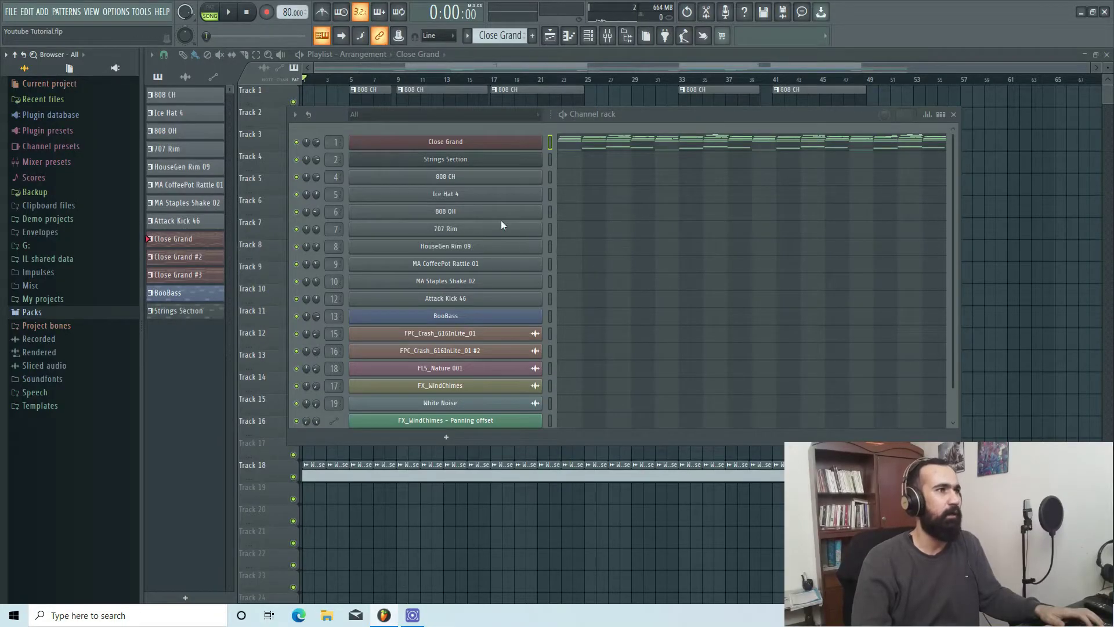
- Expand Packs, solo Close Grand, and show its 16-bar chord pattern in the piano roll
{"action": "left_click", "coordinate": [27, 313]}
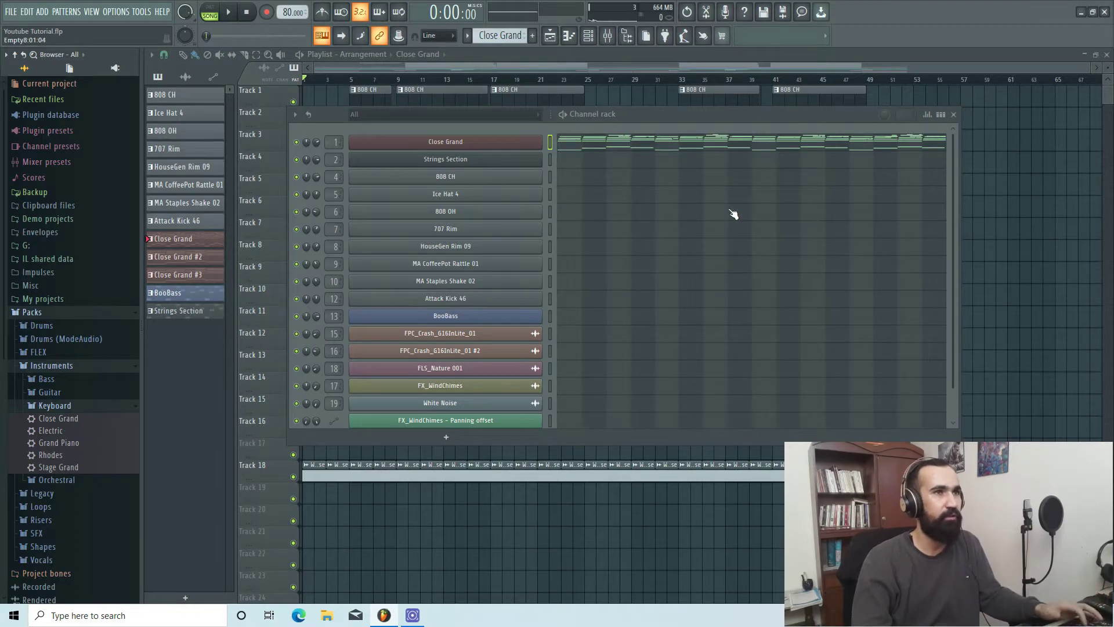
{"action": "right_click", "coordinate": [297, 144]}
{"action": "left_click", "coordinate": [312, 150]}
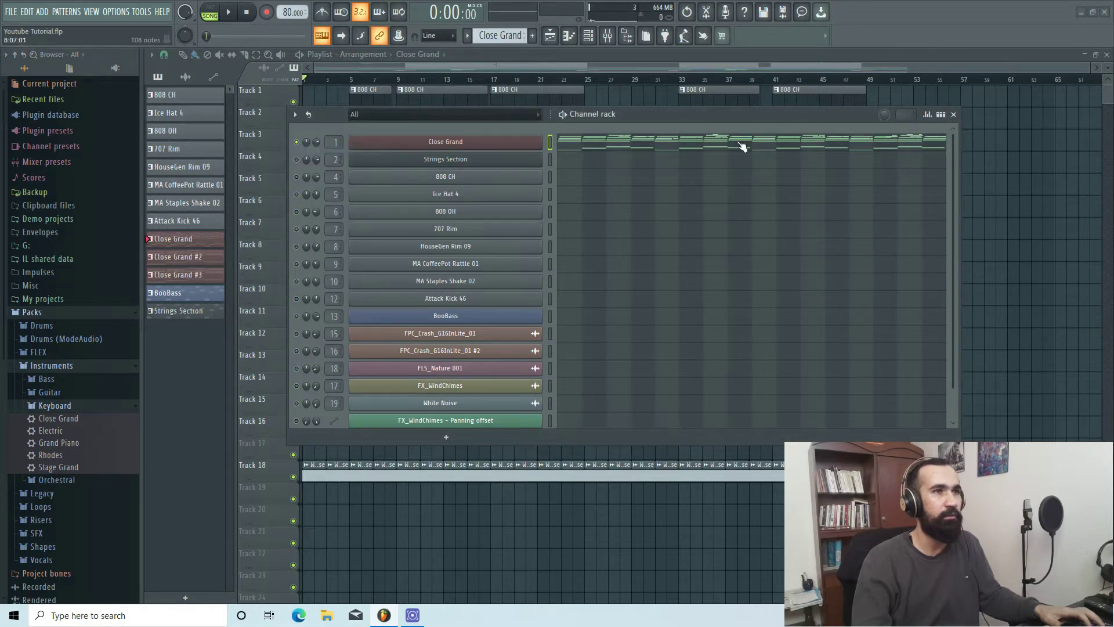
{"action": "left_click", "coordinate": [742, 146]}
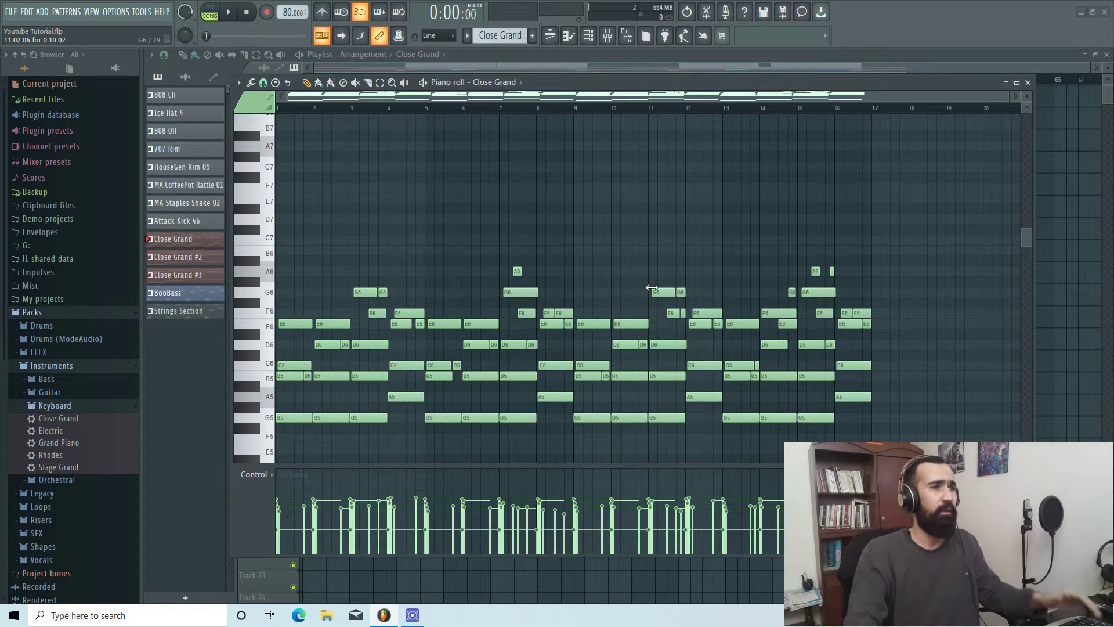
- Play through the 16-bar Close Grand chords, then enlarge and shrink the velocity pane
{"action": "scroll", "coordinate": [540, 287], "scroll_direction": "down", "scroll_amount": 4}
{"action": "key", "text": "space"}
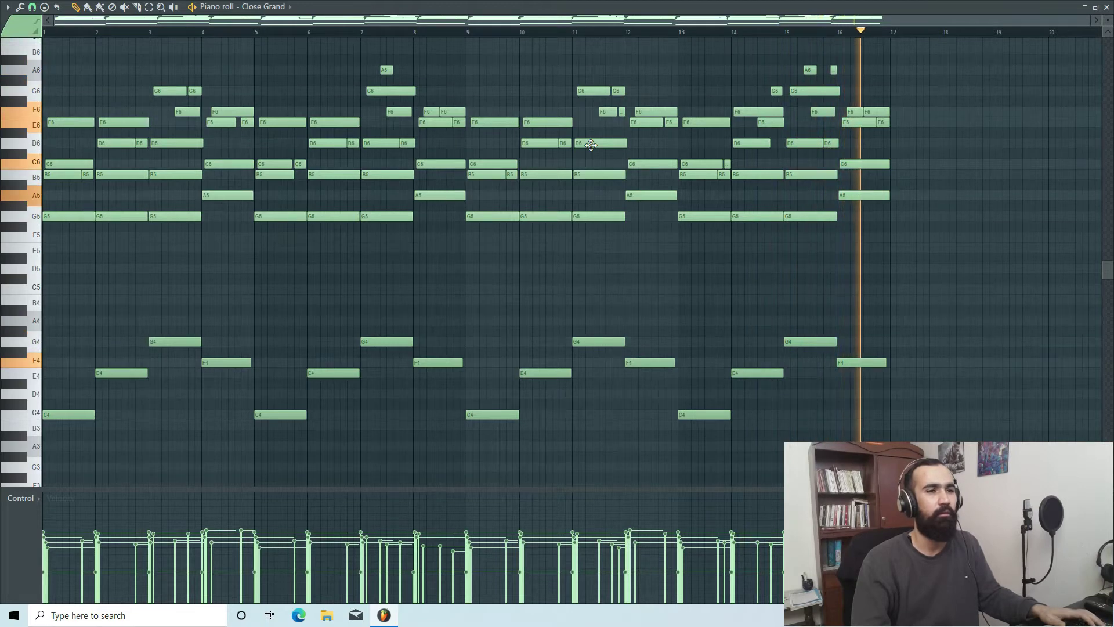
{"action": "key", "text": "space"}
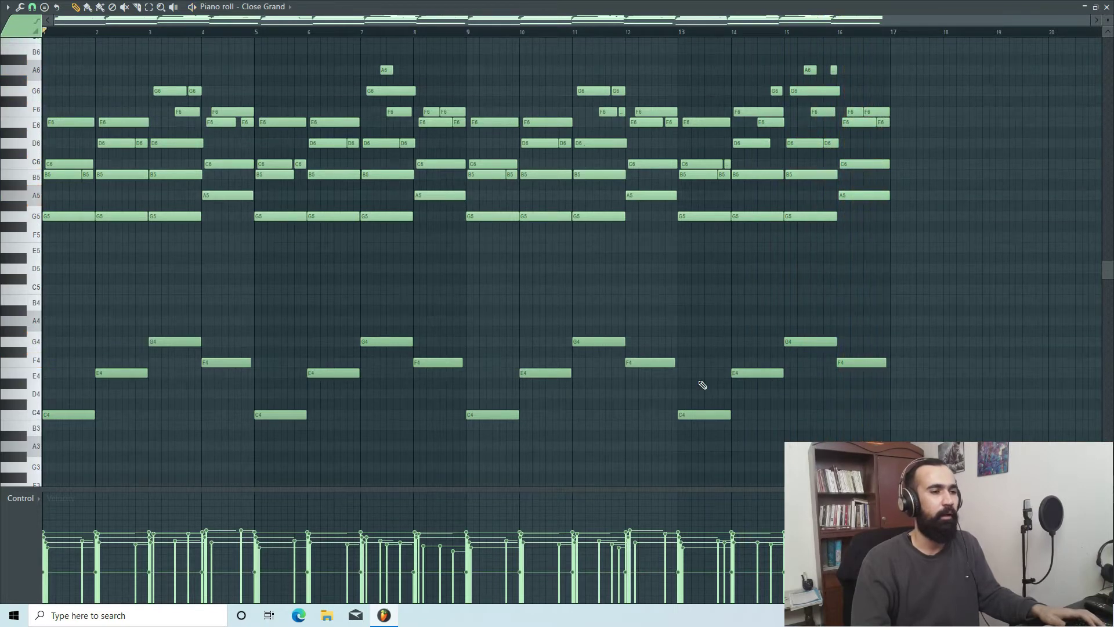
{"action": "left_click_drag", "start_coordinate": [557, 489], "coordinate": [570, 206]}
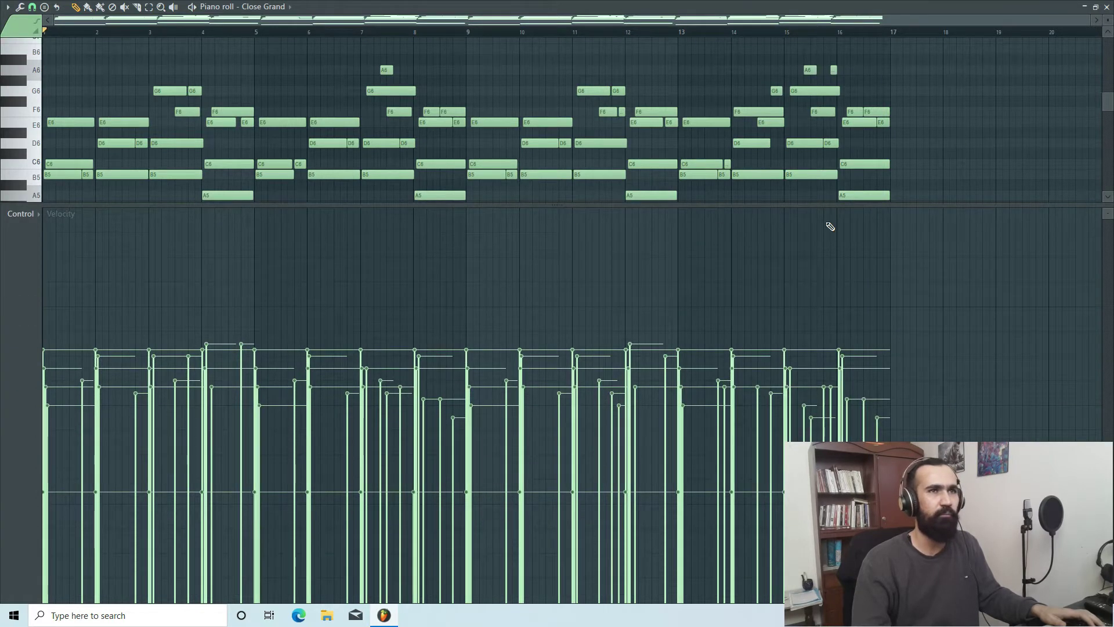
{"action": "left_click_drag", "start_coordinate": [556, 204], "coordinate": [554, 445]}
- Show the Close Grand insert's Fruity parametric EQ 2 in the mixer, enlarged and moved aside
{"action": "left_click", "coordinate": [1105, 7]}
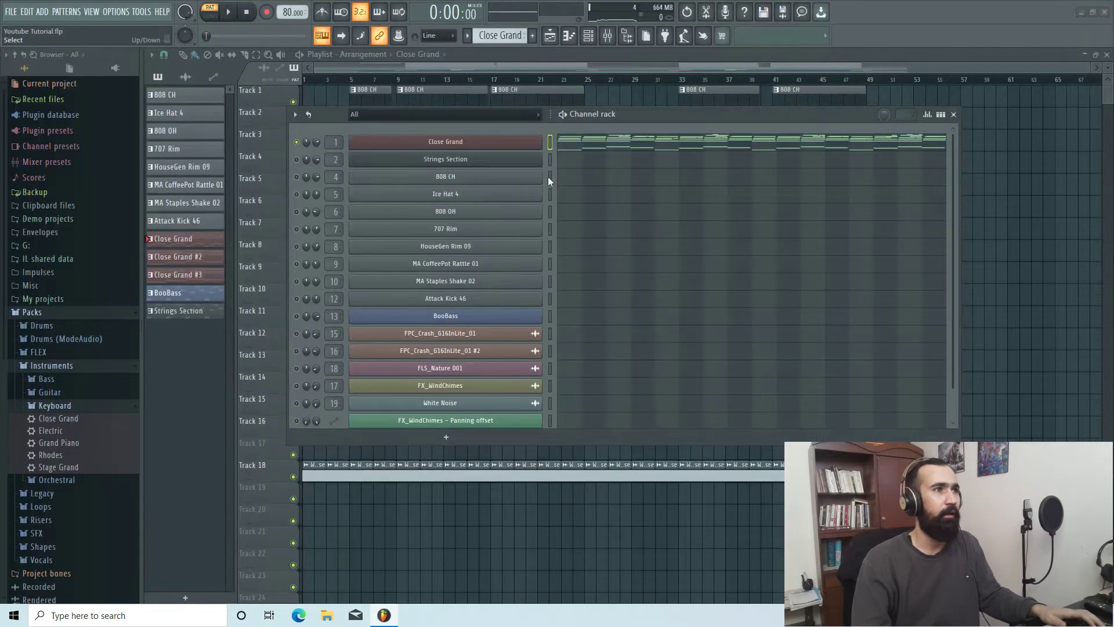
{"action": "left_click", "coordinate": [608, 38]}
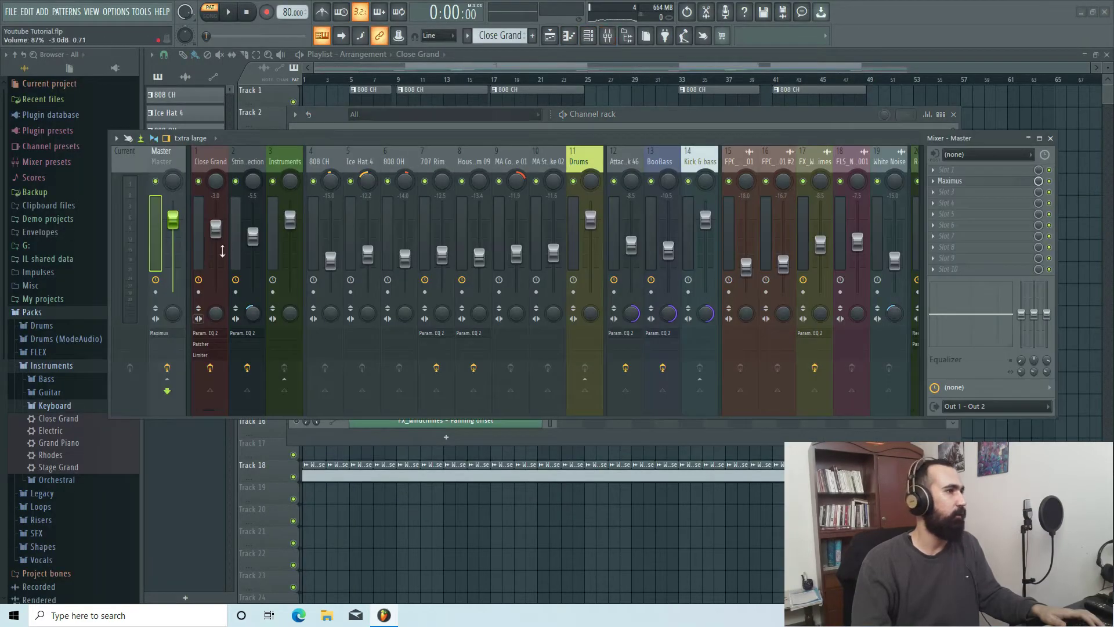
{"action": "left_click", "coordinate": [197, 239]}
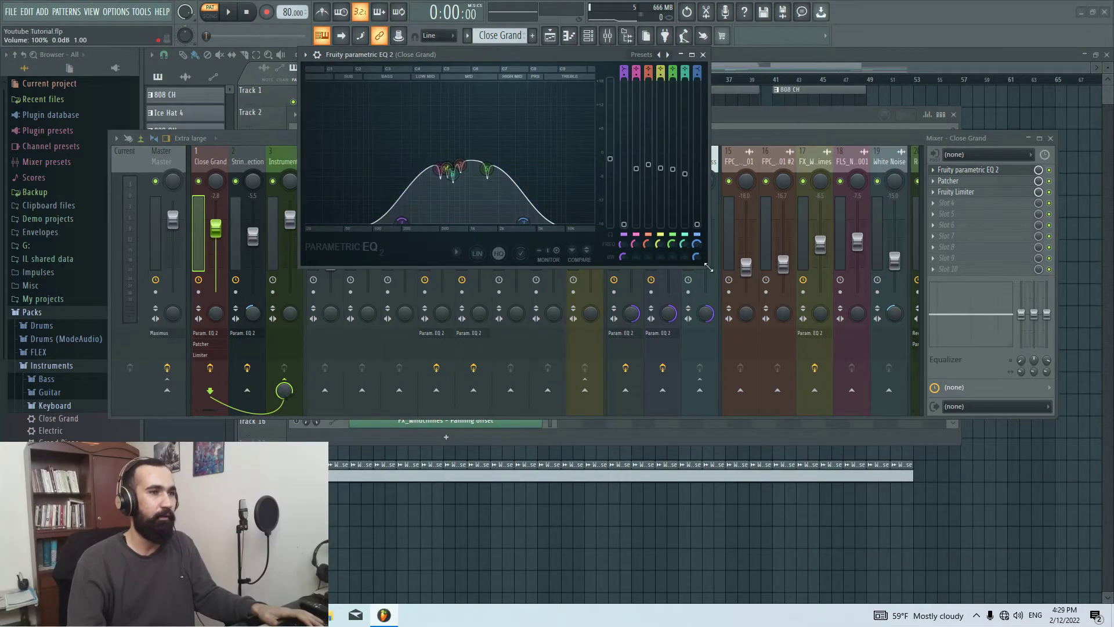
{"action": "left_click_drag", "start_coordinate": [709, 268], "coordinate": [1105, 565]}
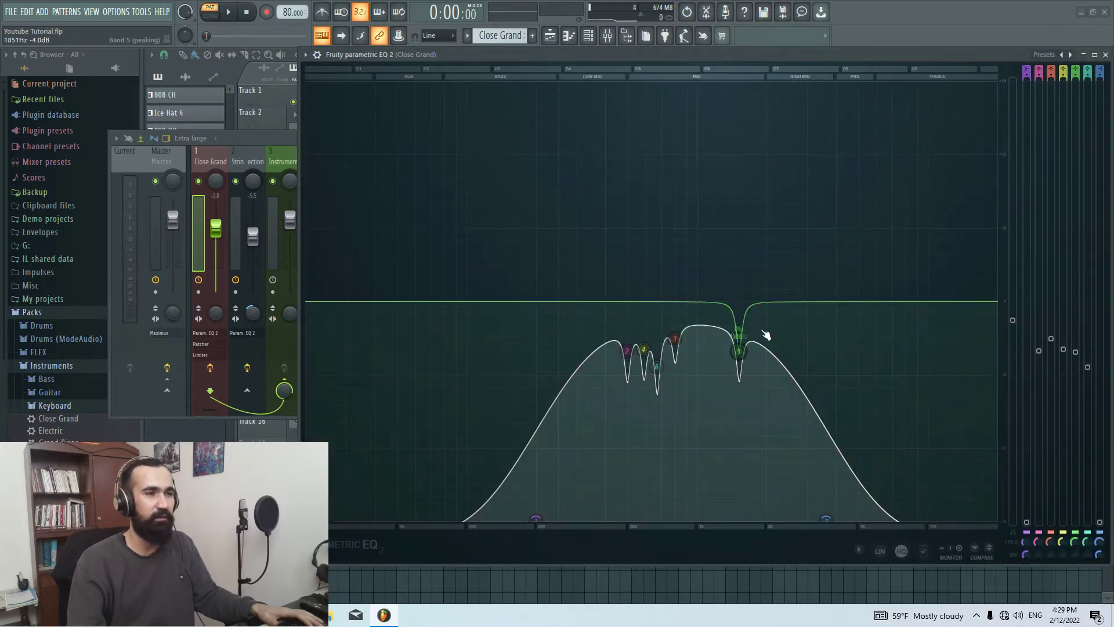
{"action": "left_click_drag", "start_coordinate": [805, 65], "coordinate": [619, 144]}
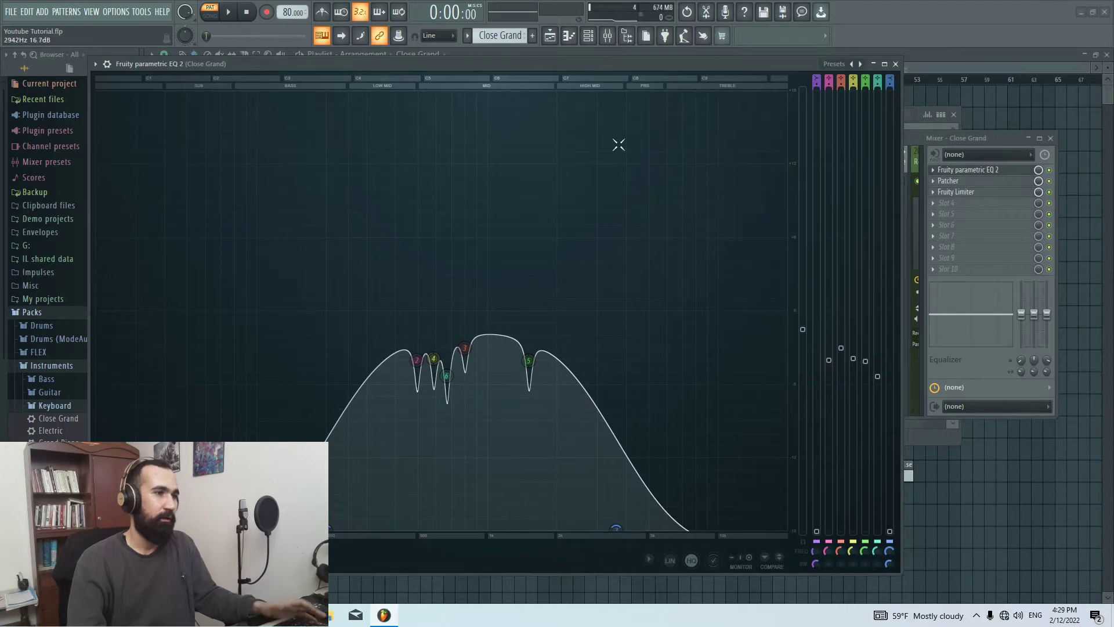
- Open the Close Grand Patcher's Youlean Humanizer and nudge Pitch Variation up slightly
{"action": "left_click", "coordinate": [895, 64]}
{"action": "left_click", "coordinate": [973, 184]}
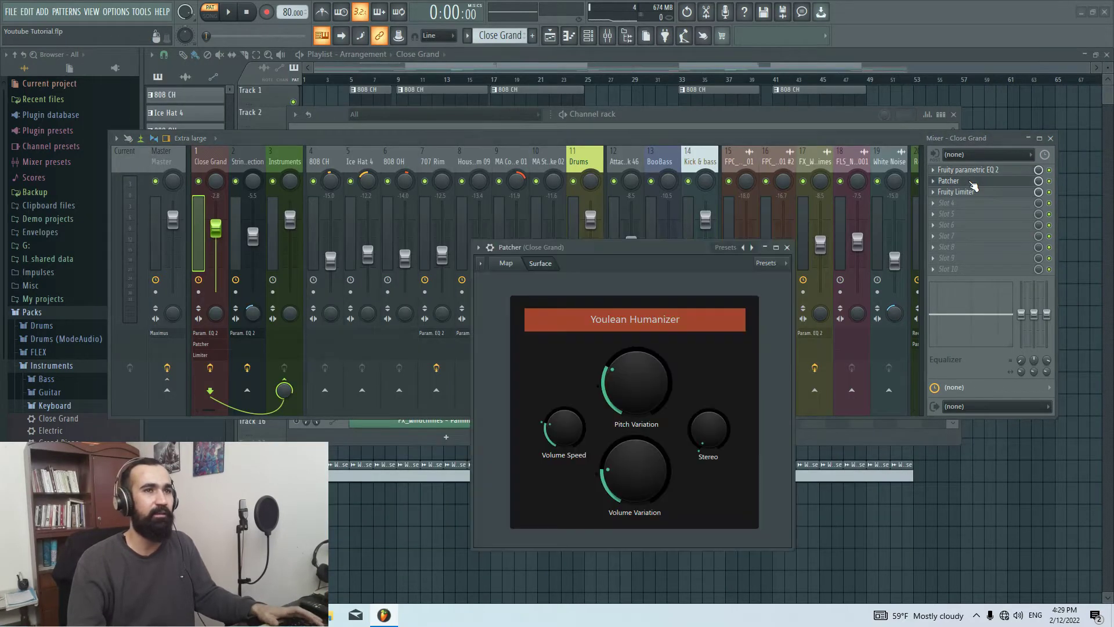
{"action": "left_click", "coordinate": [723, 247]}
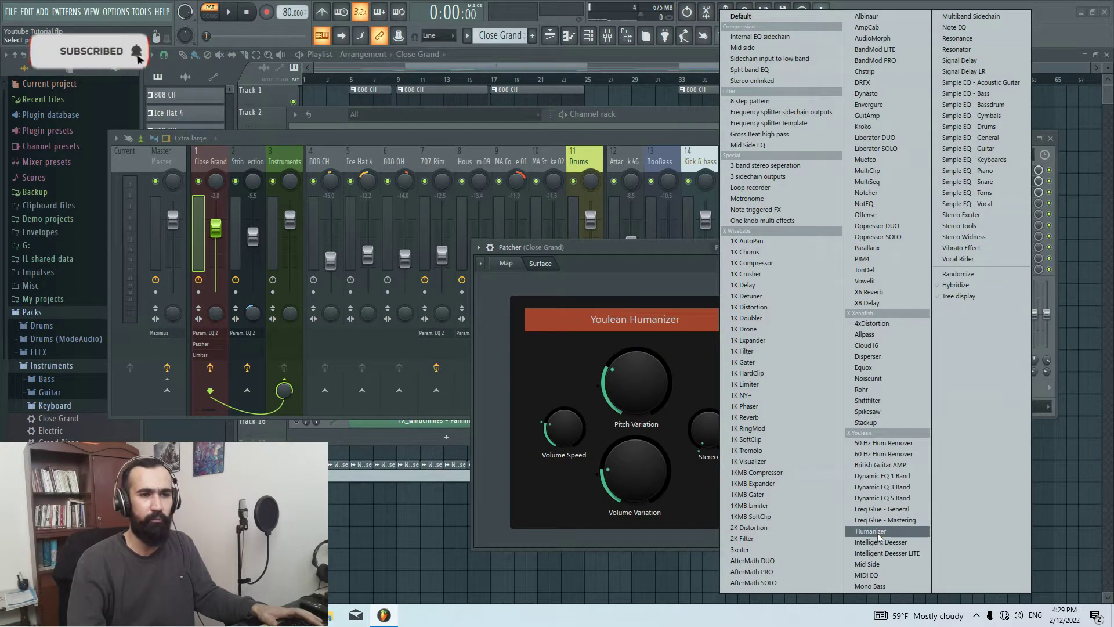
{"action": "left_click", "coordinate": [612, 249]}
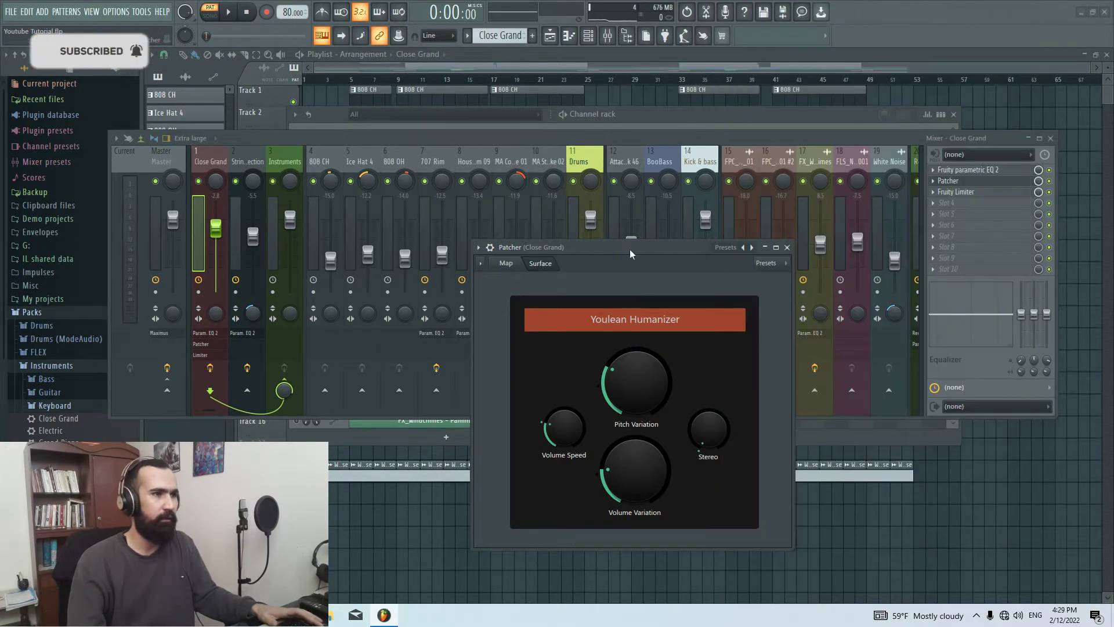
{"action": "left_click_drag", "start_coordinate": [631, 245], "coordinate": [574, 198]}
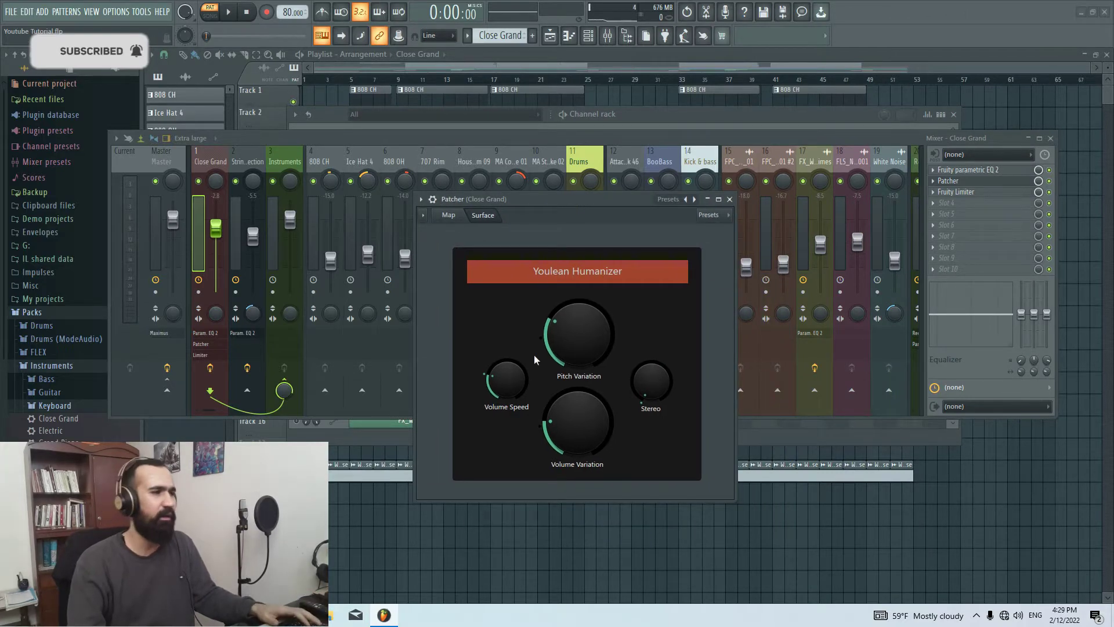
{"action": "left_click_drag", "start_coordinate": [578, 333], "coordinate": [578, 326]}
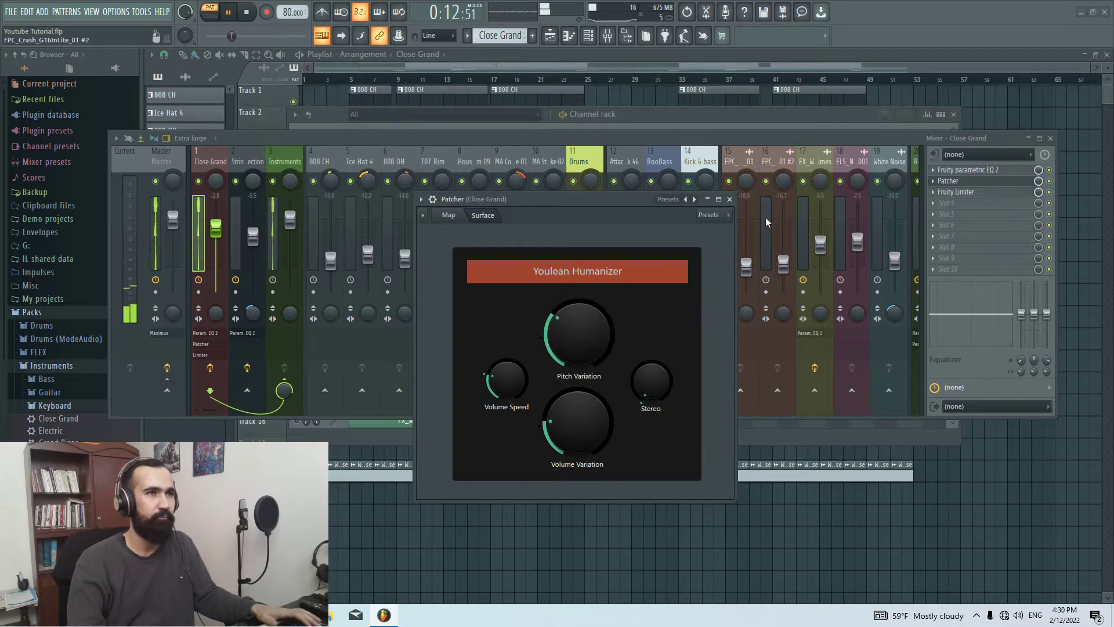
- Inspect the Close Grand Fruity Limiter enlarged with its display frozen, then stop playback
{"action": "left_click", "coordinate": [730, 199]}
{"action": "left_click", "coordinate": [984, 194]}
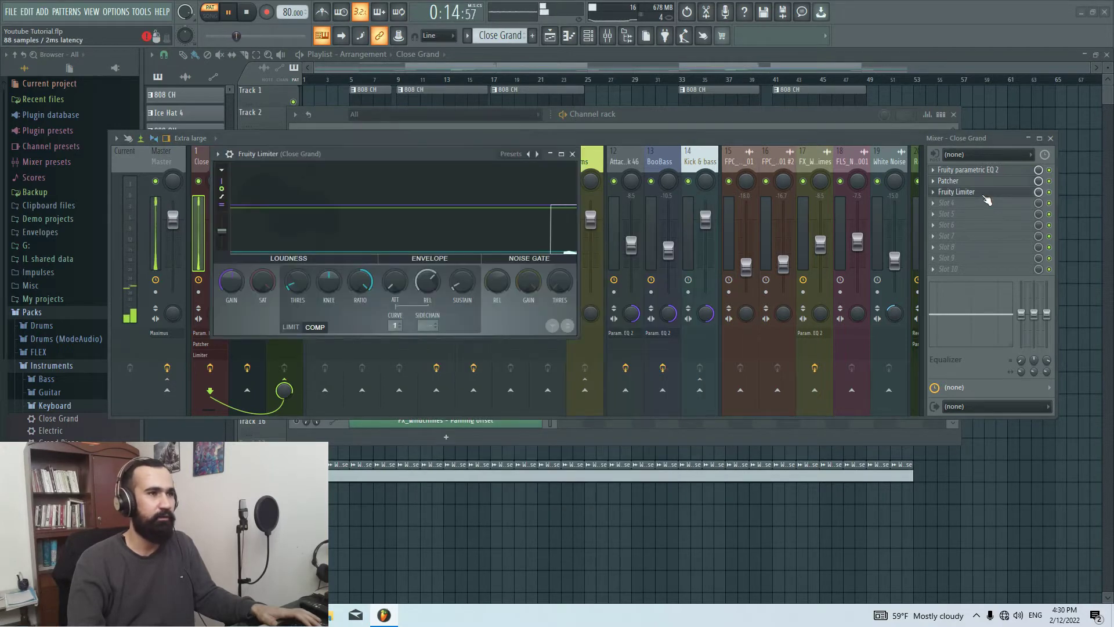
{"action": "left_click_drag", "start_coordinate": [578, 339], "coordinate": [925, 539]}
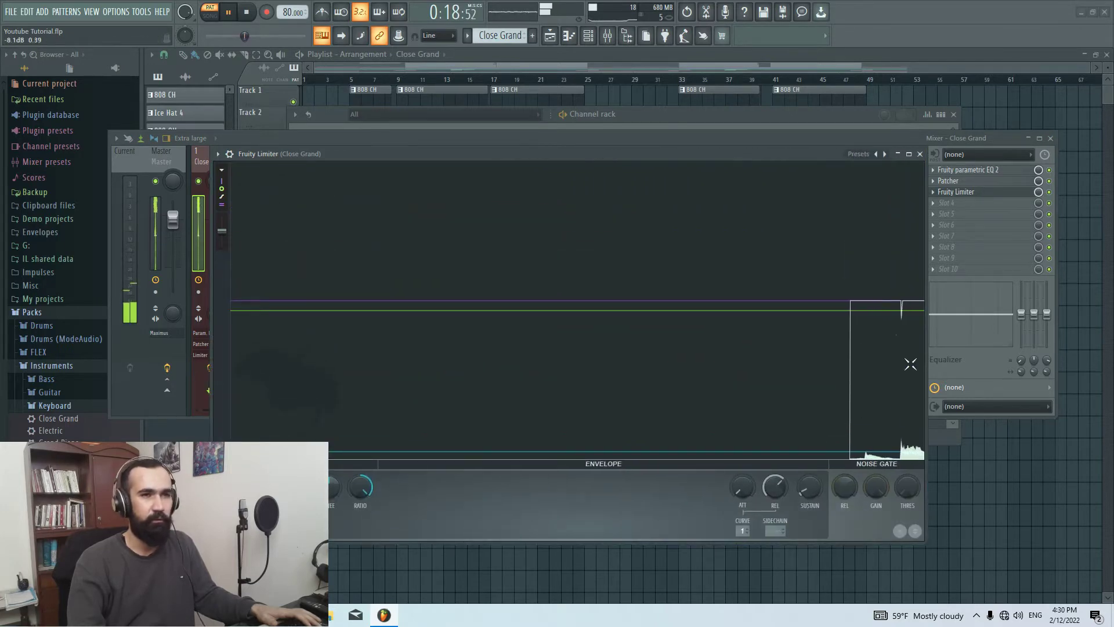
{"action": "left_click", "coordinate": [785, 356]}
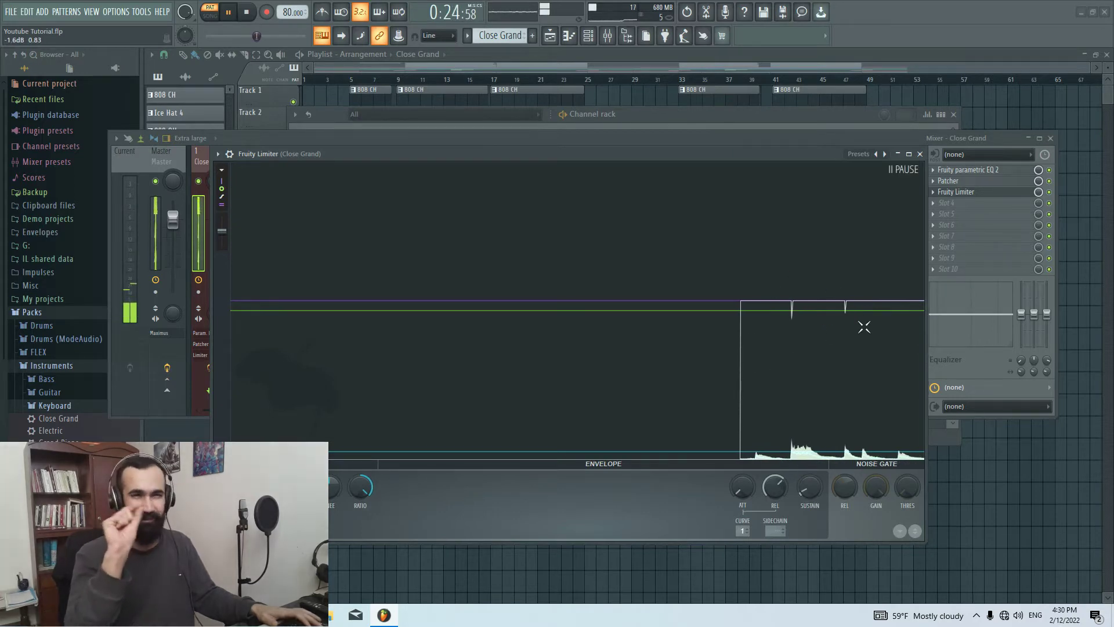
{"action": "left_click", "coordinate": [922, 154]}
{"action": "key", "text": "space"}
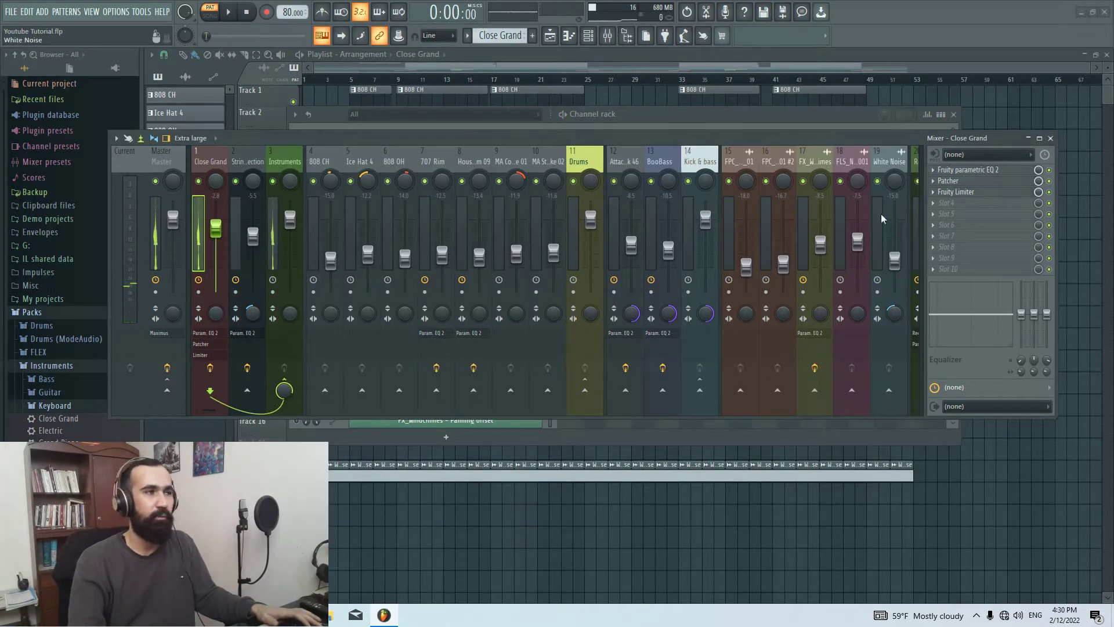
- Bring the Channel rack forward, expand the Orchestral browser folder, and close the mixer
{"action": "left_click", "coordinate": [598, 40]}
{"action": "left_click", "coordinate": [598, 40]}
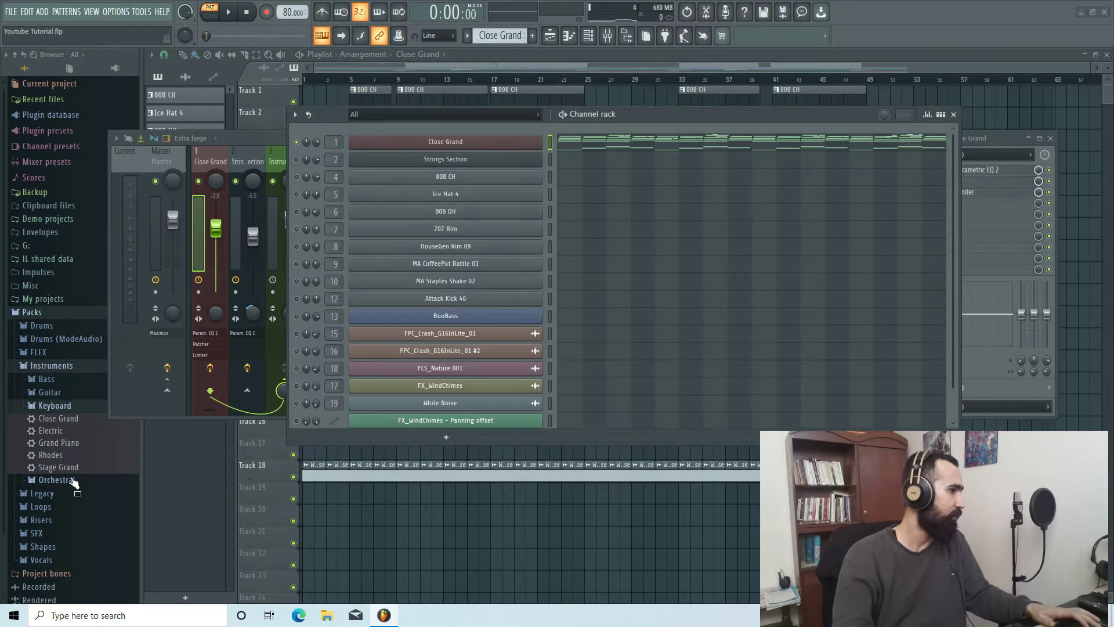
{"action": "left_click", "coordinate": [65, 485]}
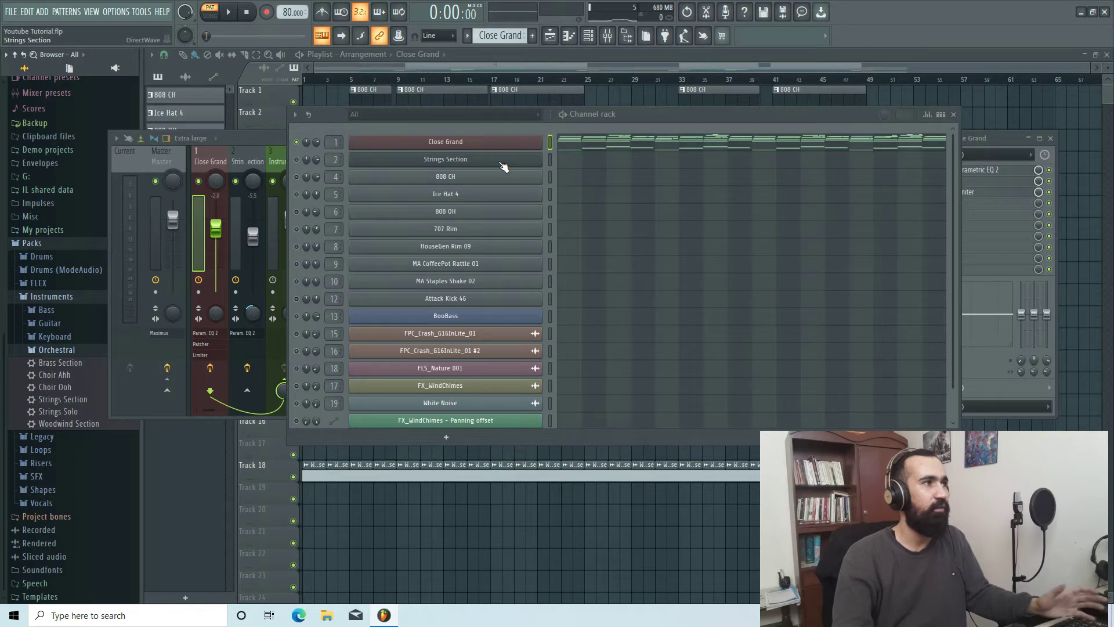
{"action": "left_click_drag", "start_coordinate": [236, 139], "coordinate": [268, 227]}
{"action": "left_click", "coordinate": [1072, 231]}
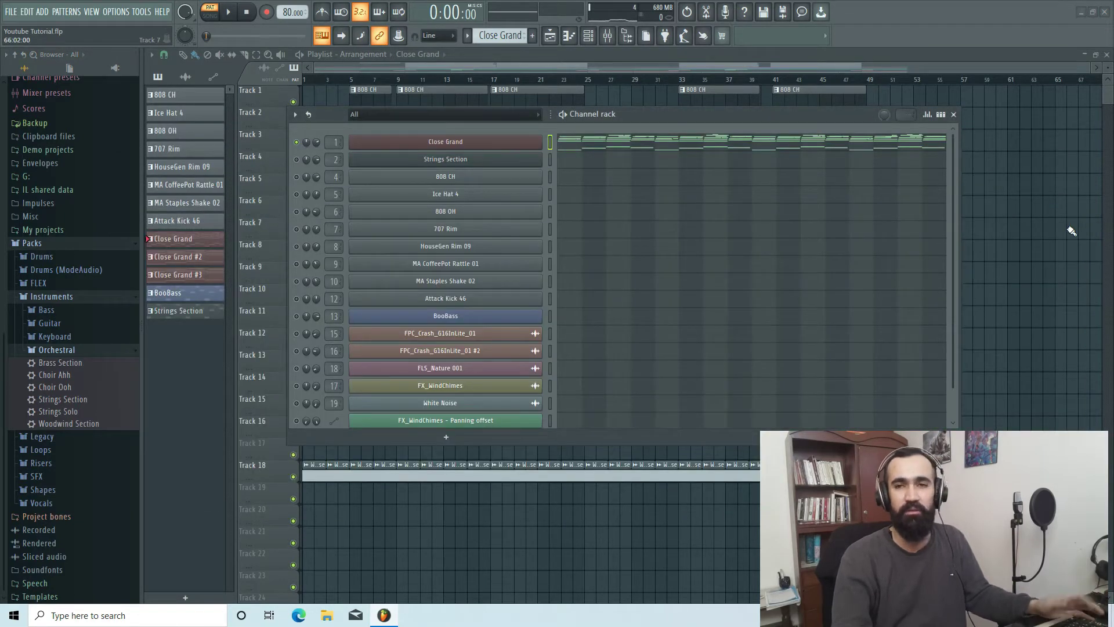
- Play the Strings Section's 16-bar C6, E6, G6, F6 line in its piano roll
{"action": "double_click", "coordinate": [199, 317]}
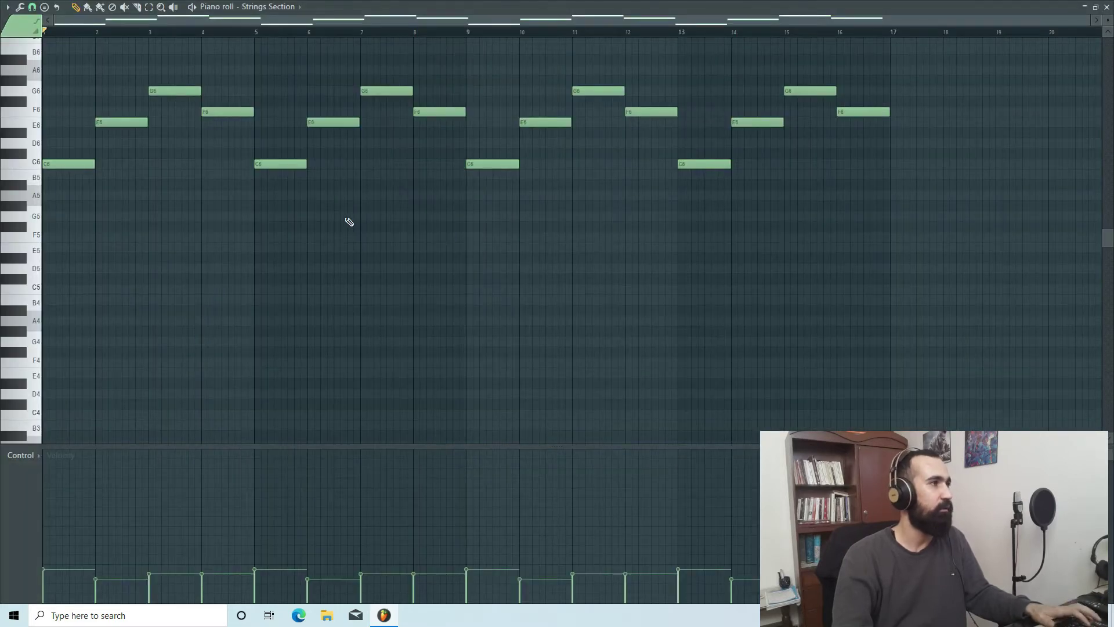
{"action": "key", "text": "space"}
{"action": "scroll", "coordinate": [418, 286], "scroll_direction": "up", "scroll_amount": 1}
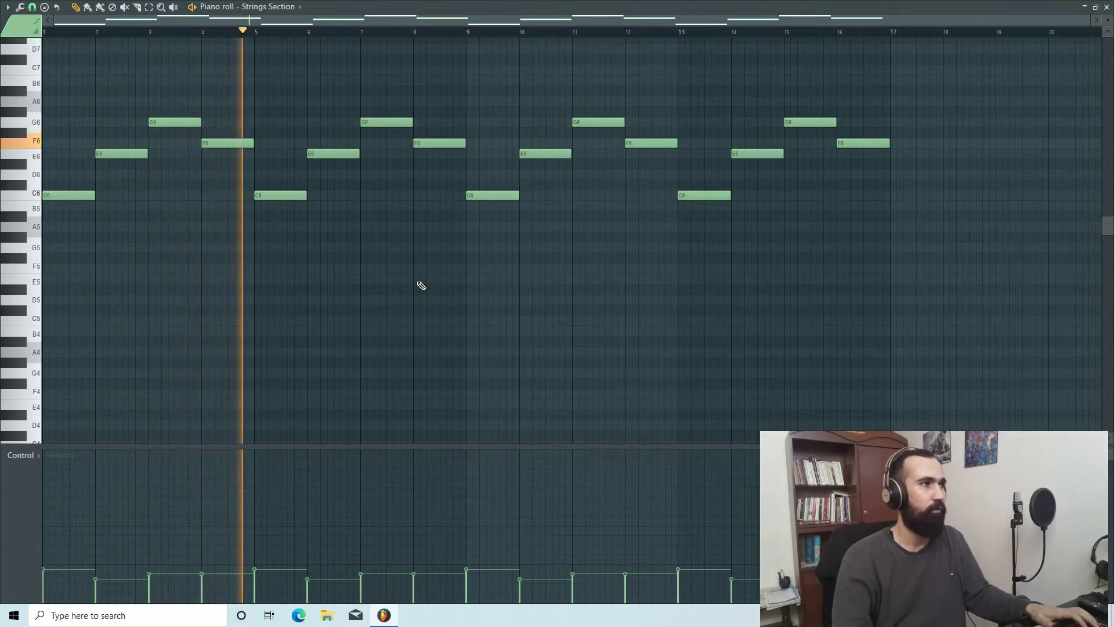
{"action": "key", "text": "space"}
- Check the parametric EQ on the Strings Section mixer insert
{"action": "left_click", "coordinate": [1107, 7]}
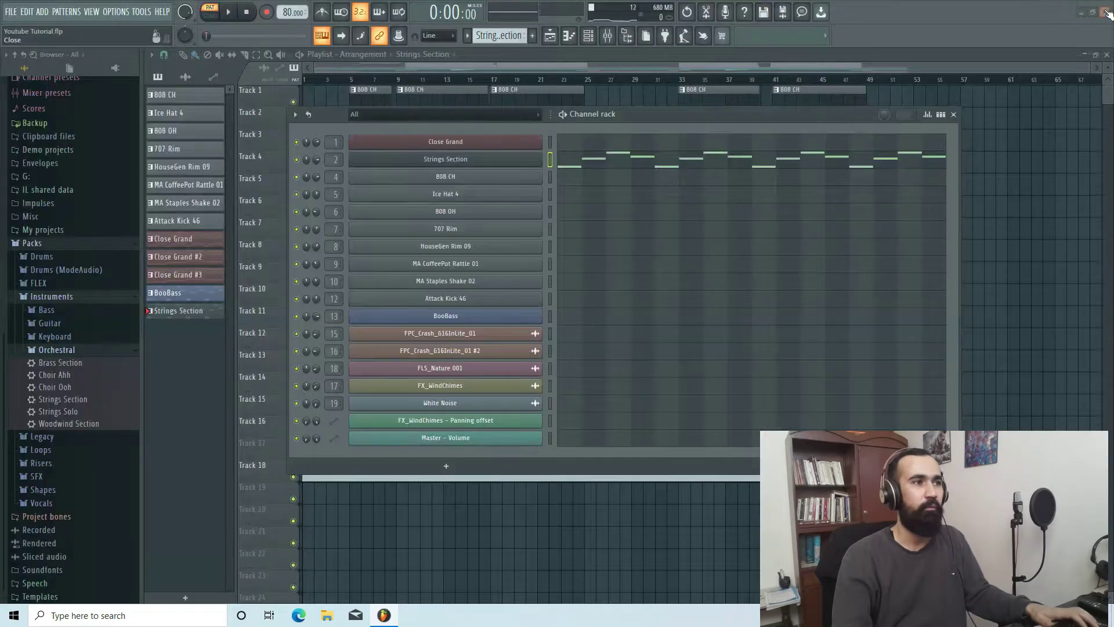
{"action": "left_click", "coordinate": [606, 39]}
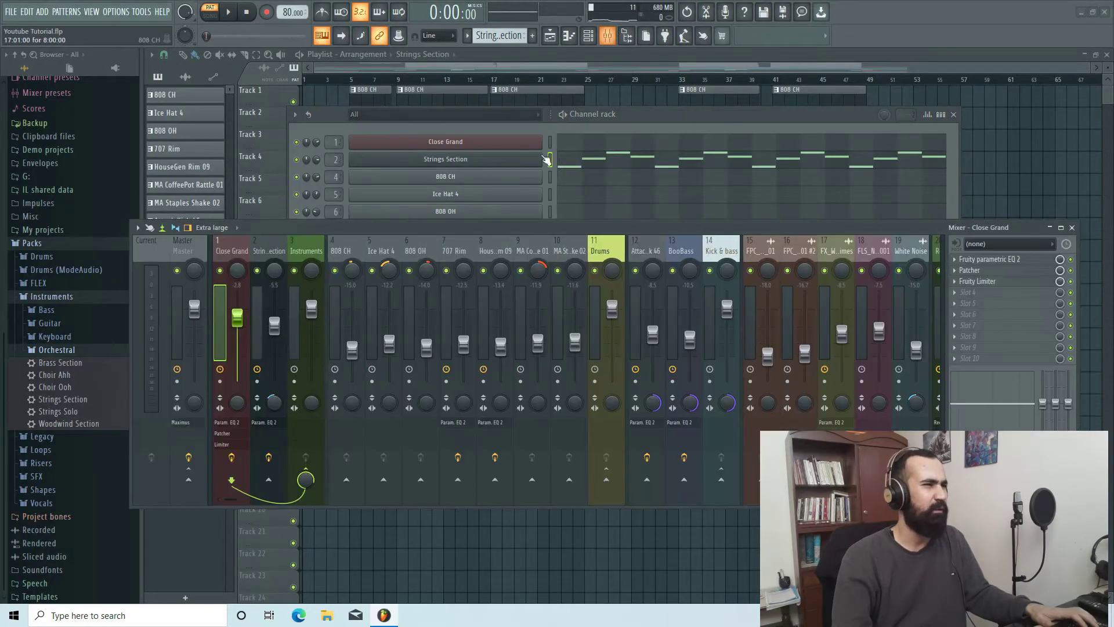
{"action": "left_click", "coordinate": [265, 344]}
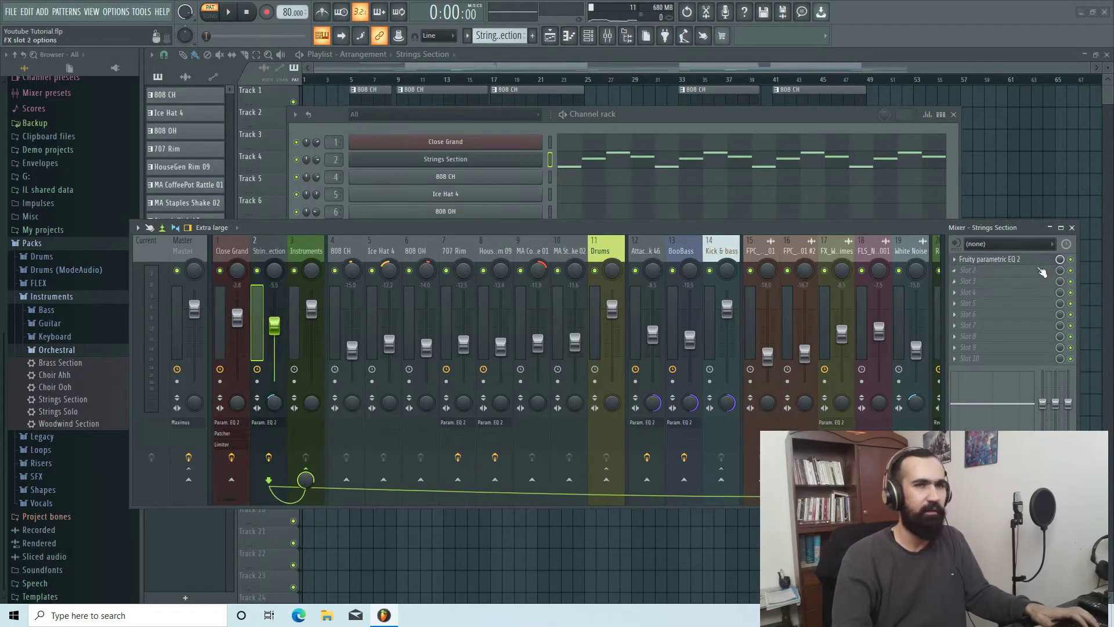
{"action": "left_click", "coordinate": [1011, 261]}
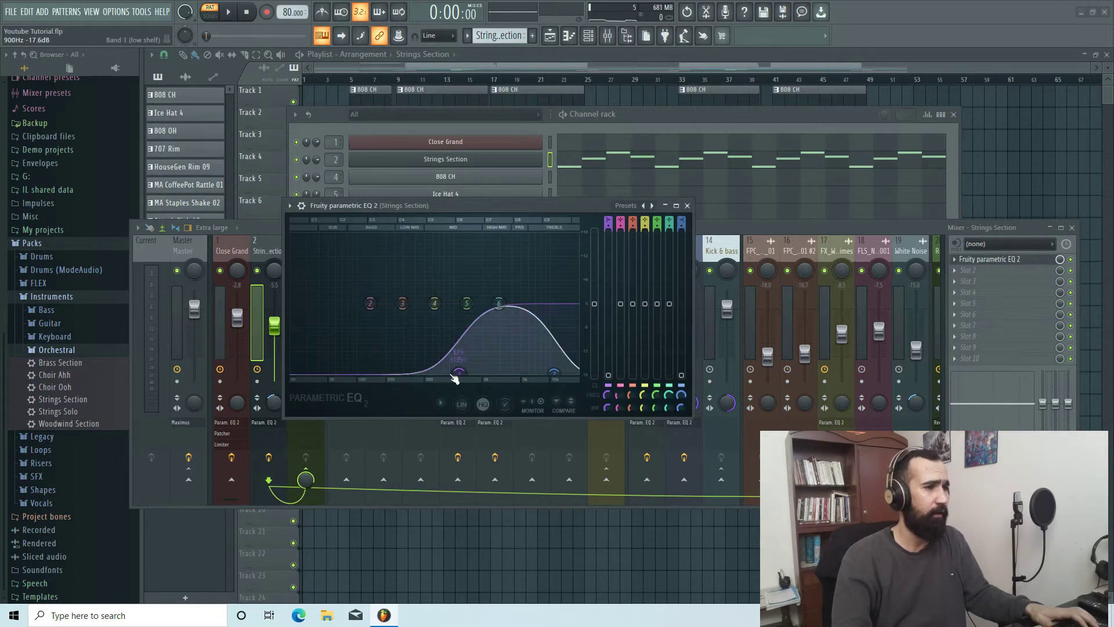
{"action": "left_click", "coordinate": [688, 206]}
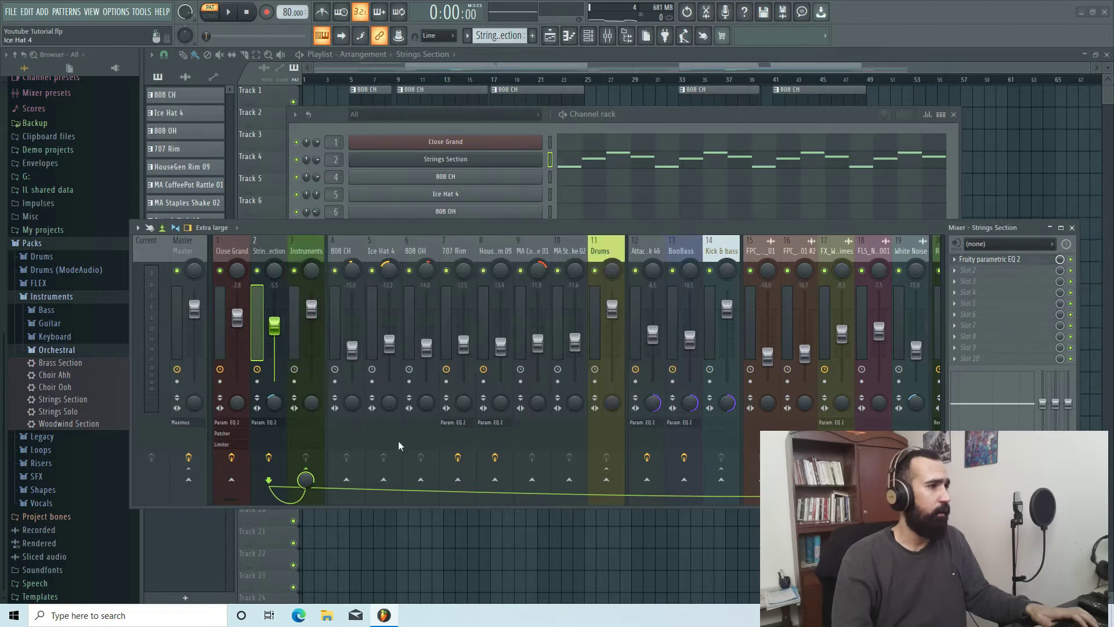
- Review the Reverb insert's Fruity Reeverb 2 and parametric EQ windows
{"action": "left_click_drag", "start_coordinate": [233, 500], "coordinate": [270, 500]}
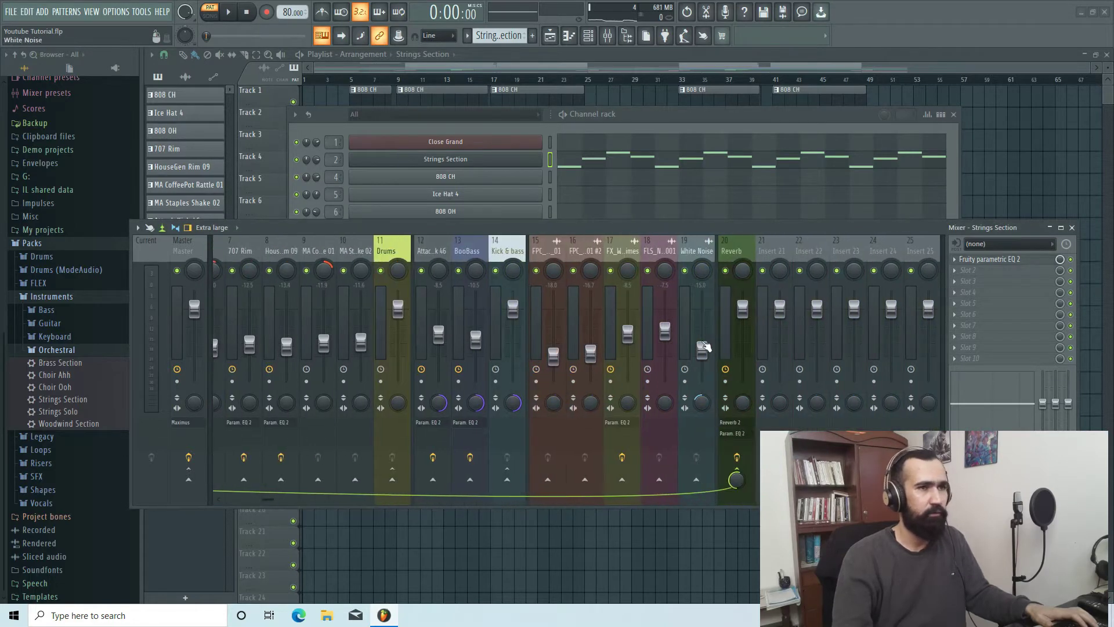
{"action": "left_click", "coordinate": [729, 335]}
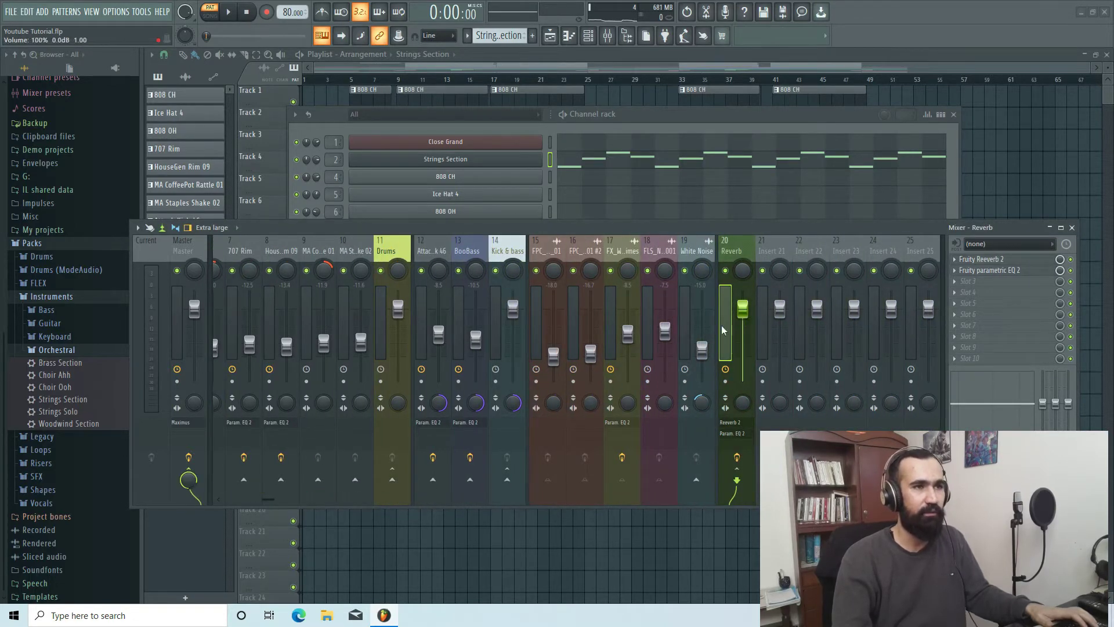
{"action": "left_click", "coordinate": [1005, 264]}
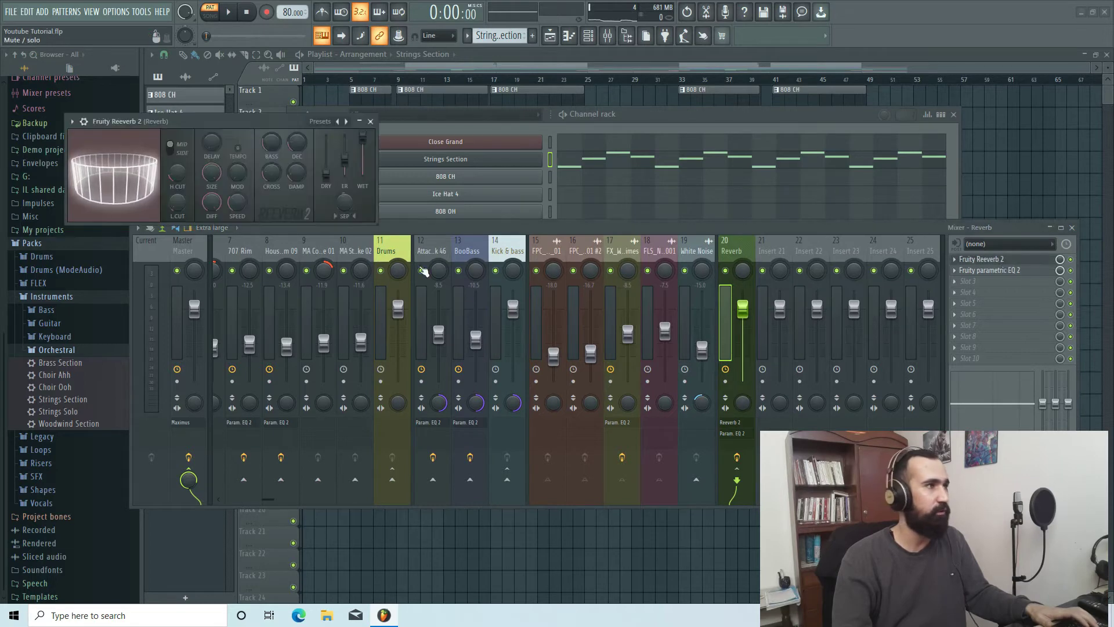
{"action": "left_click_drag", "start_coordinate": [252, 123], "coordinate": [442, 187]}
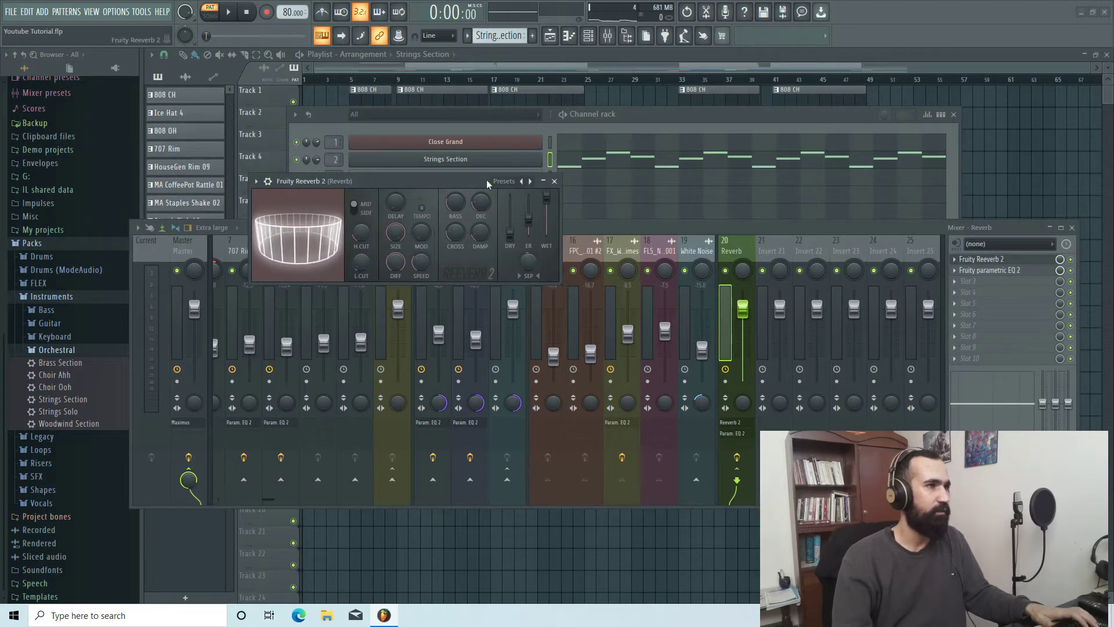
{"action": "left_click", "coordinate": [554, 181]}
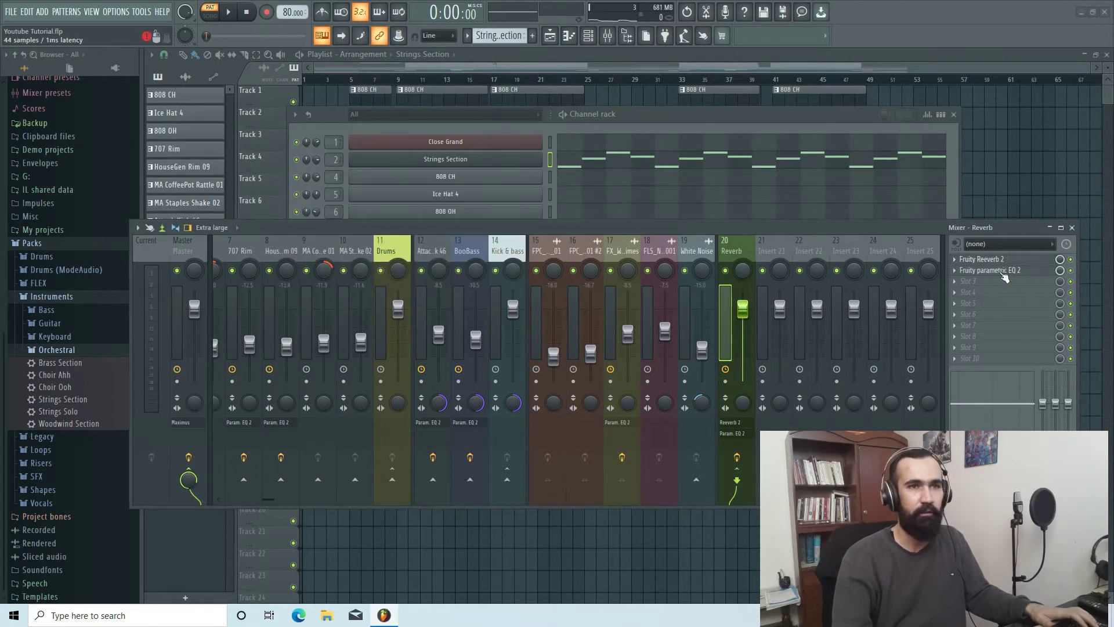
{"action": "left_click", "coordinate": [1004, 273]}
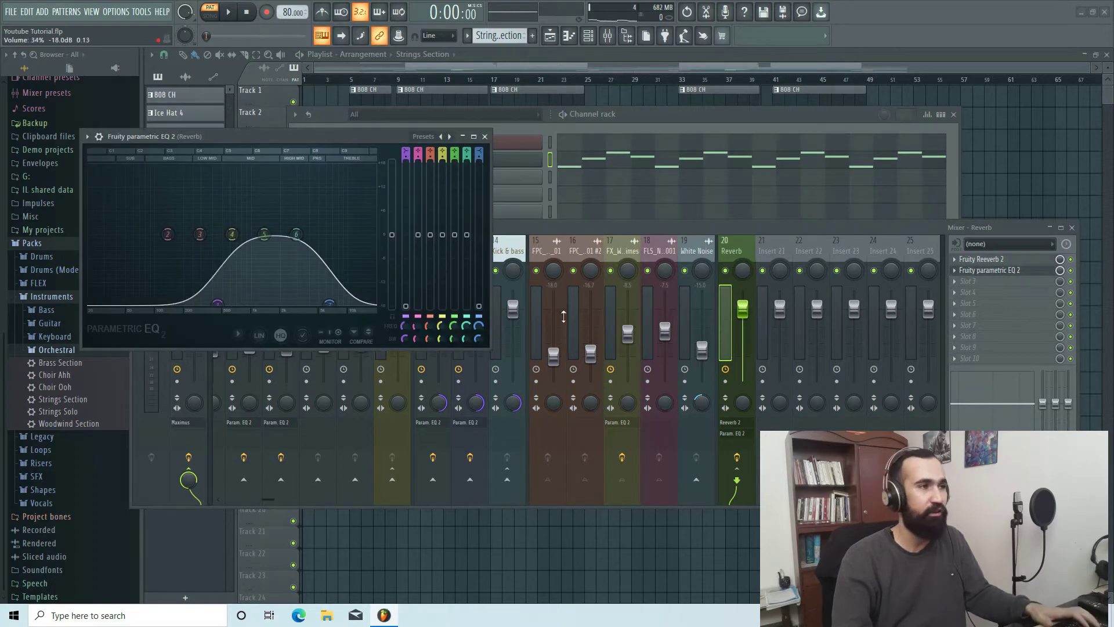
{"action": "left_click", "coordinate": [484, 137]}
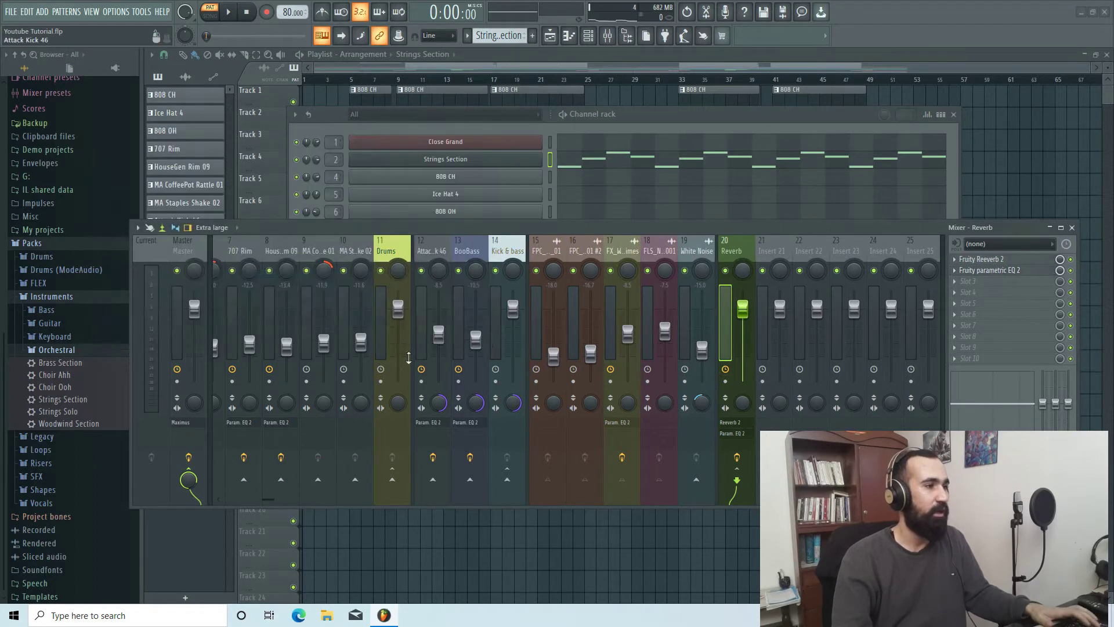
- Bring the Channel rack in front of the mixer, shifted up and right
{"action": "left_click_drag", "start_coordinate": [270, 502], "coordinate": [230, 501]}
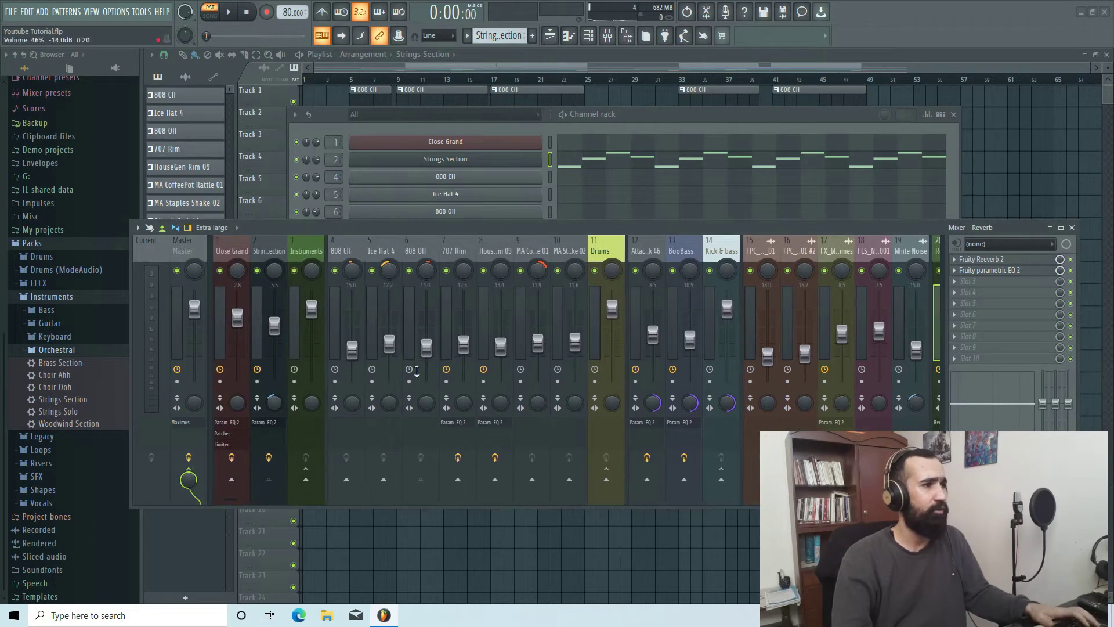
{"action": "left_click", "coordinate": [737, 119]}
{"action": "left_click_drag", "start_coordinate": [737, 119], "coordinate": [759, 109]}
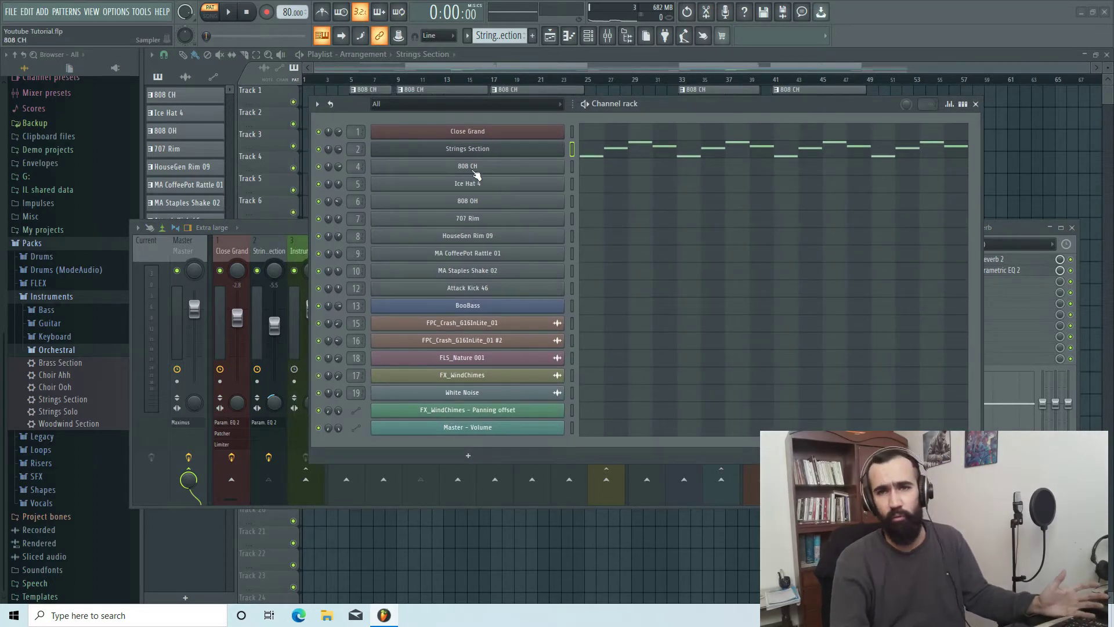
- Check the sampler settings of 808 CH, Ice Hat 4, 808 OH, 707 Rim, HouseGen Rim 09 and CoffeePot Rattle
{"action": "left_click", "coordinate": [475, 170]}
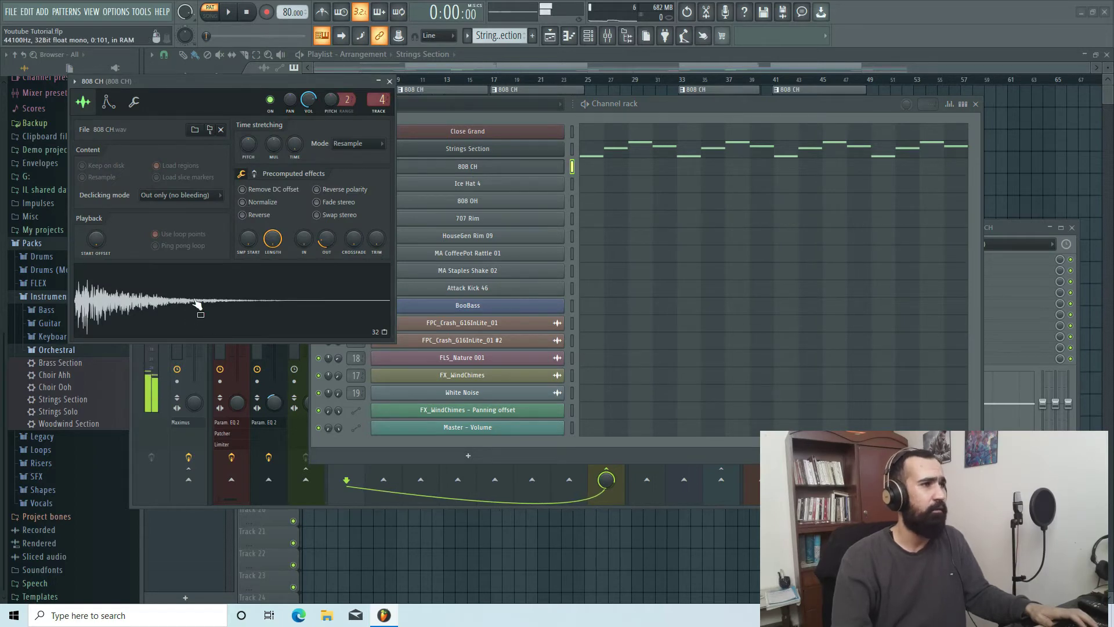
{"action": "left_click", "coordinate": [498, 185]}
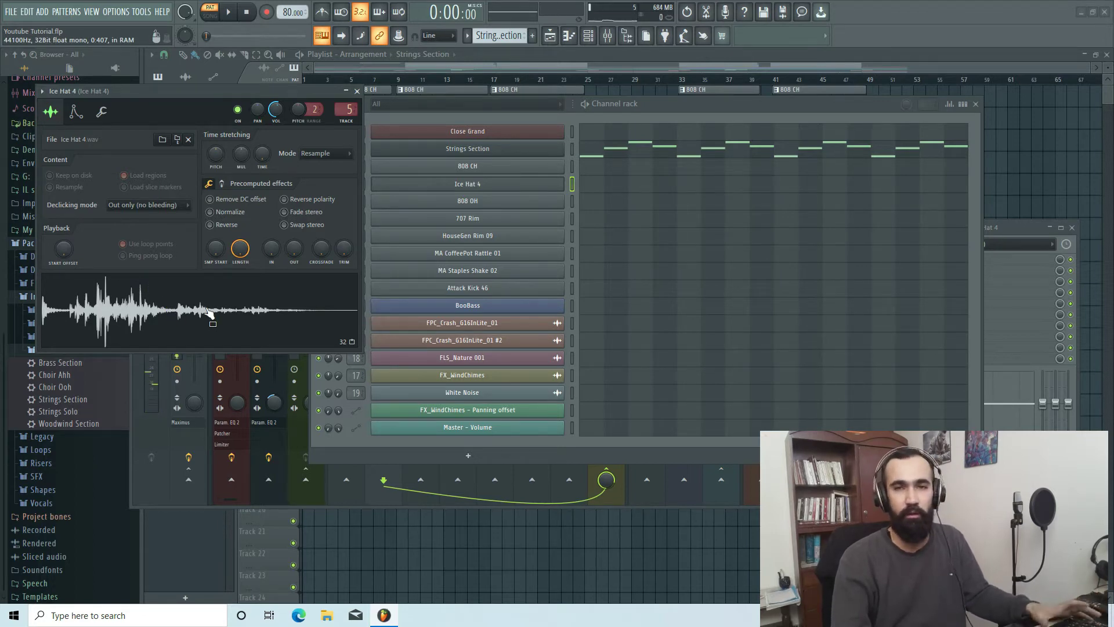
{"action": "left_click", "coordinate": [485, 201]}
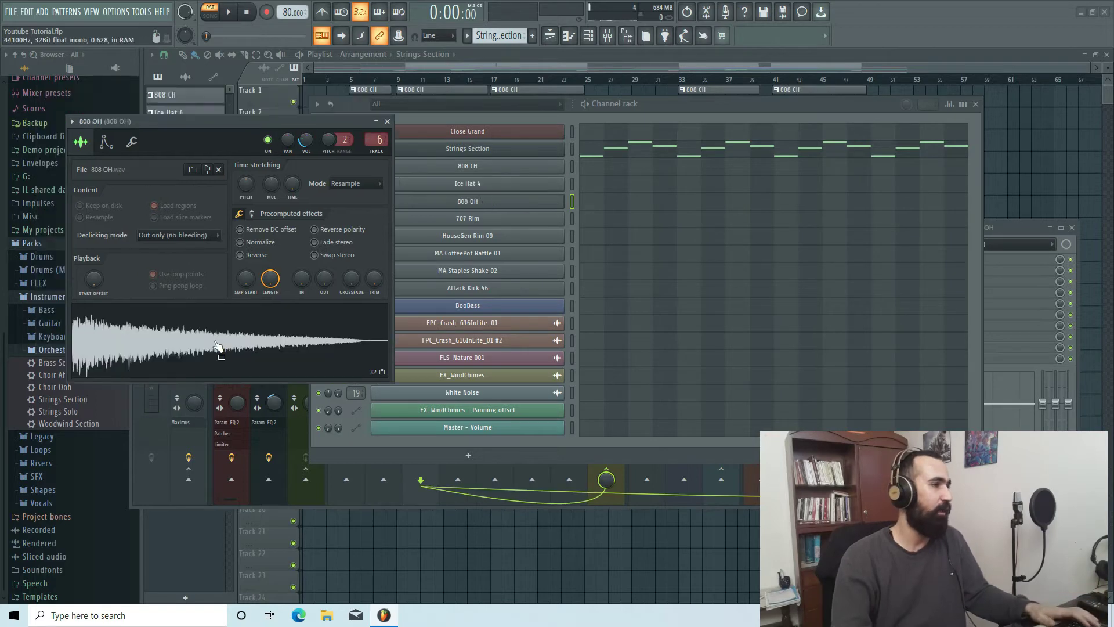
{"action": "left_click", "coordinate": [490, 218]}
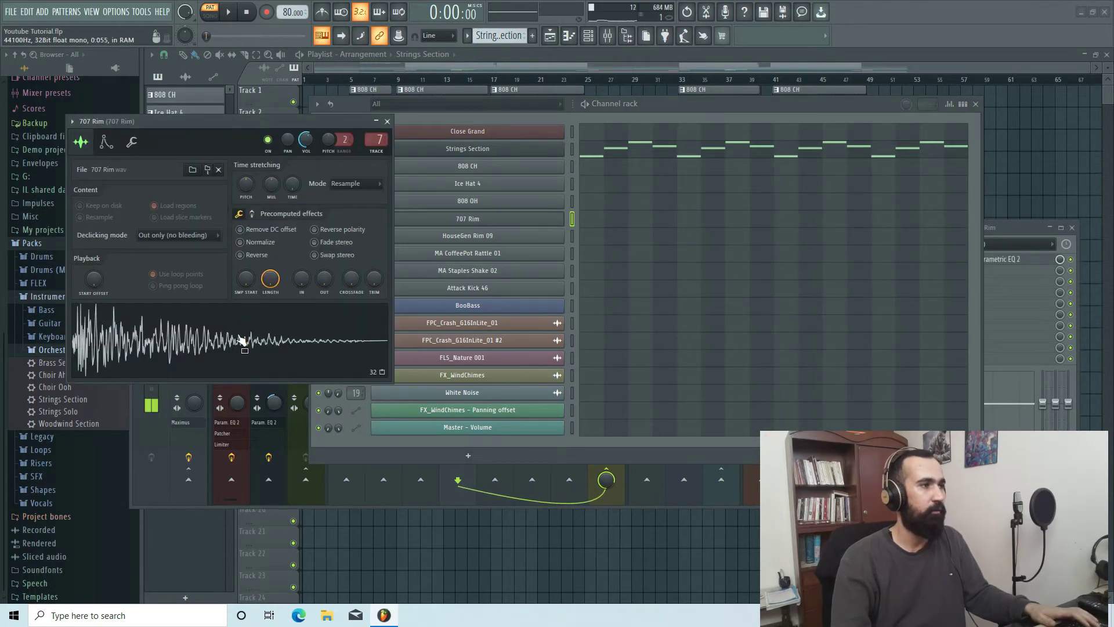
{"action": "left_click", "coordinate": [489, 218]}
{"action": "left_click", "coordinate": [485, 236]}
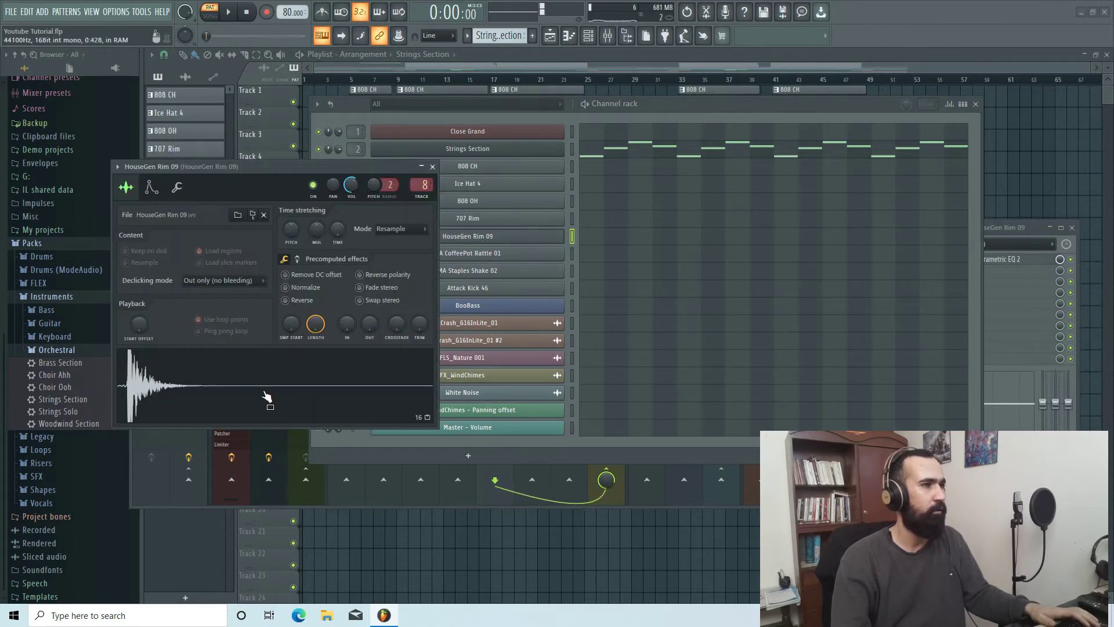
{"action": "key", "text": "Down"}
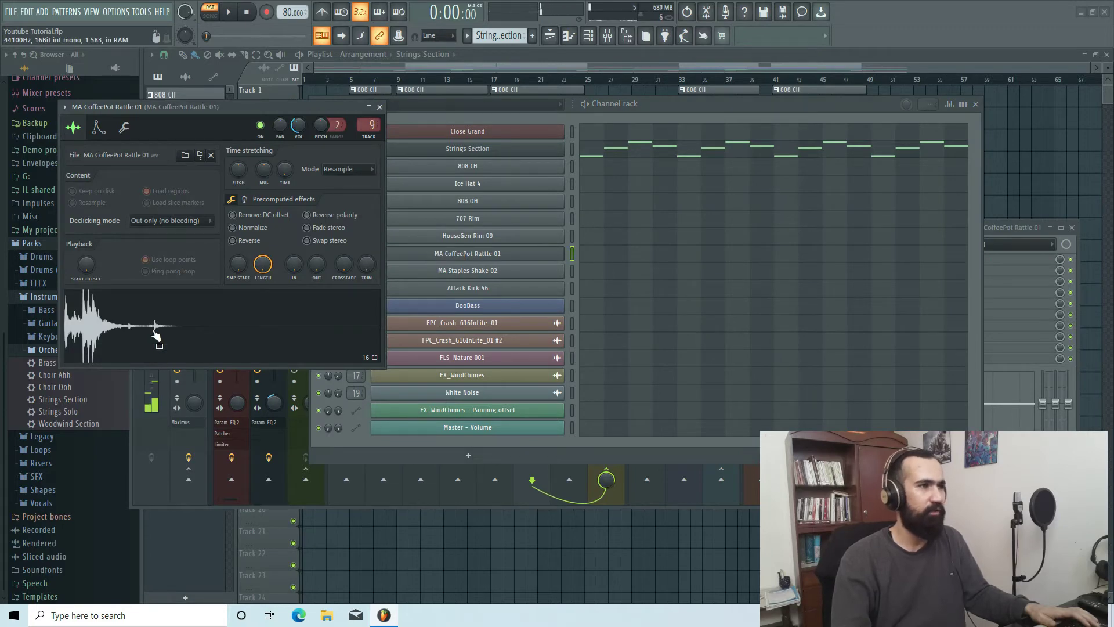
- Preview the MA Staples Shake 02 and Attack Kick 46 samples in their sampler windows
{"action": "left_click", "coordinate": [456, 278]}
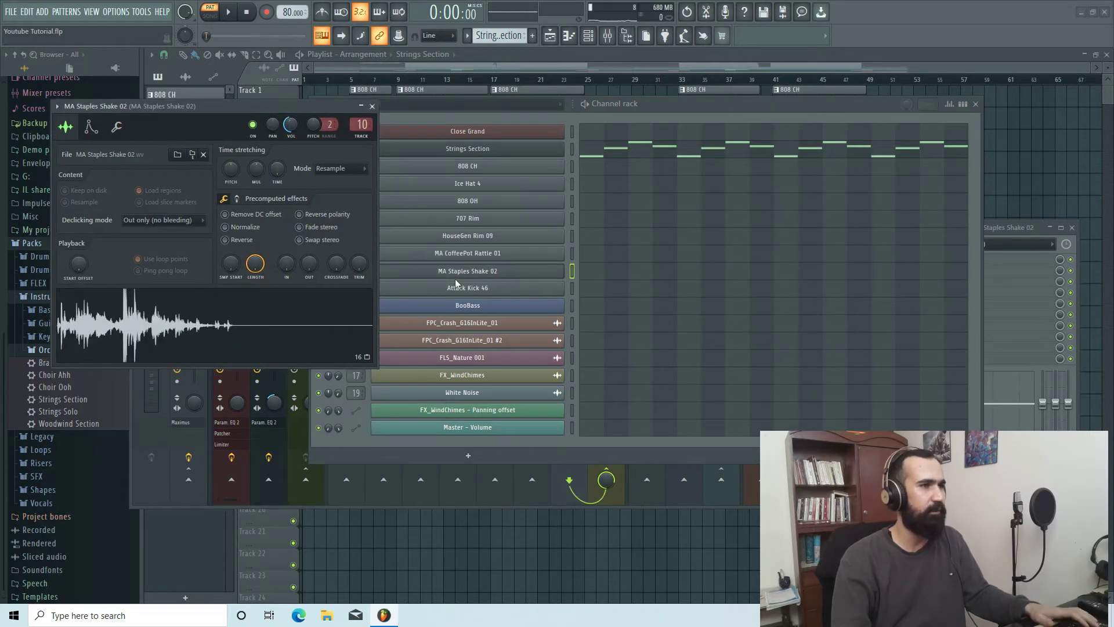
{"action": "left_click", "coordinate": [203, 326]}
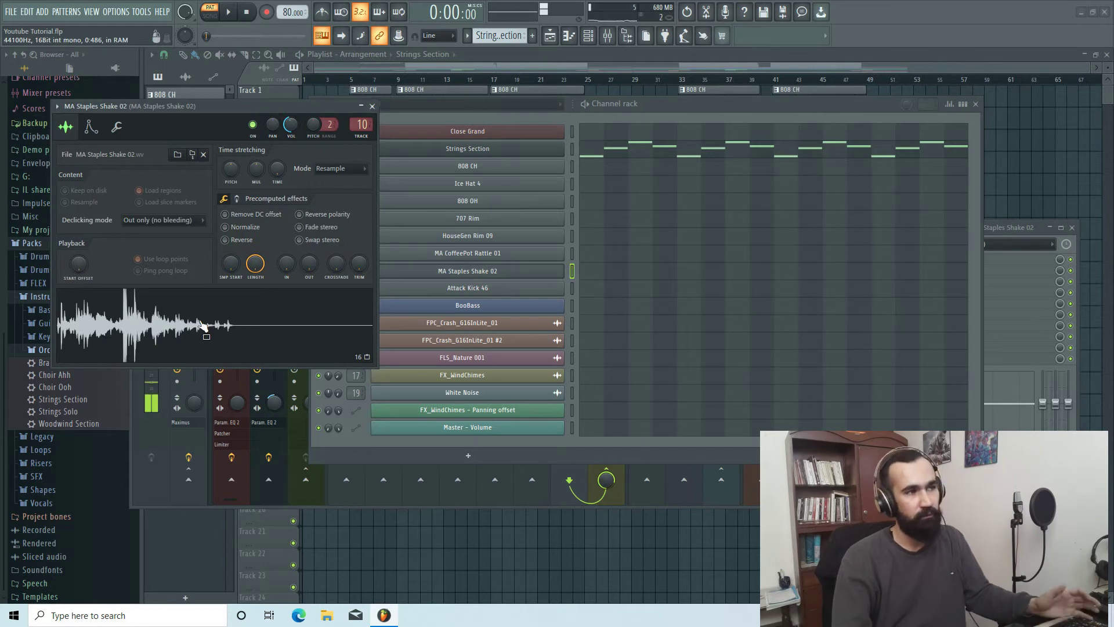
{"action": "left_click", "coordinate": [372, 106]}
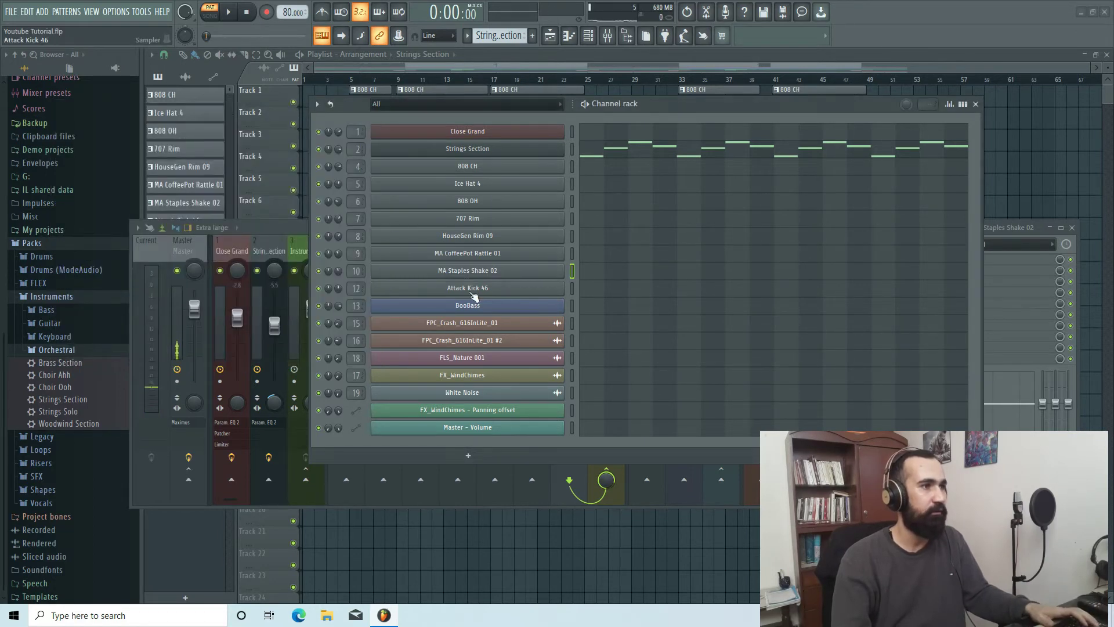
{"action": "left_click", "coordinate": [473, 288]}
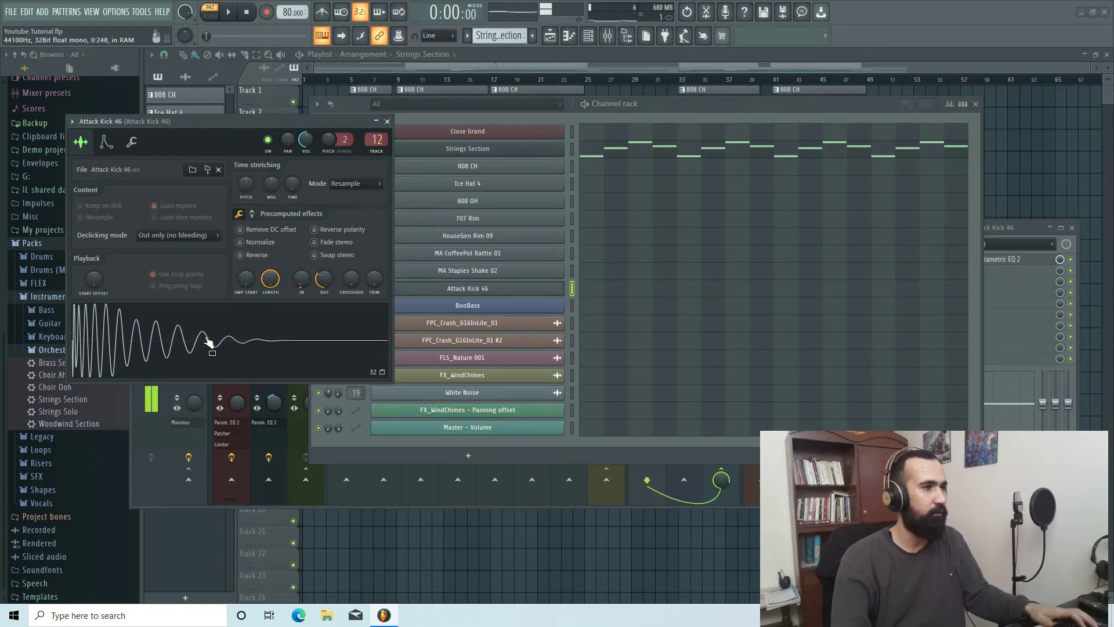
{"action": "left_click_drag", "start_coordinate": [234, 124], "coordinate": [271, 193]}
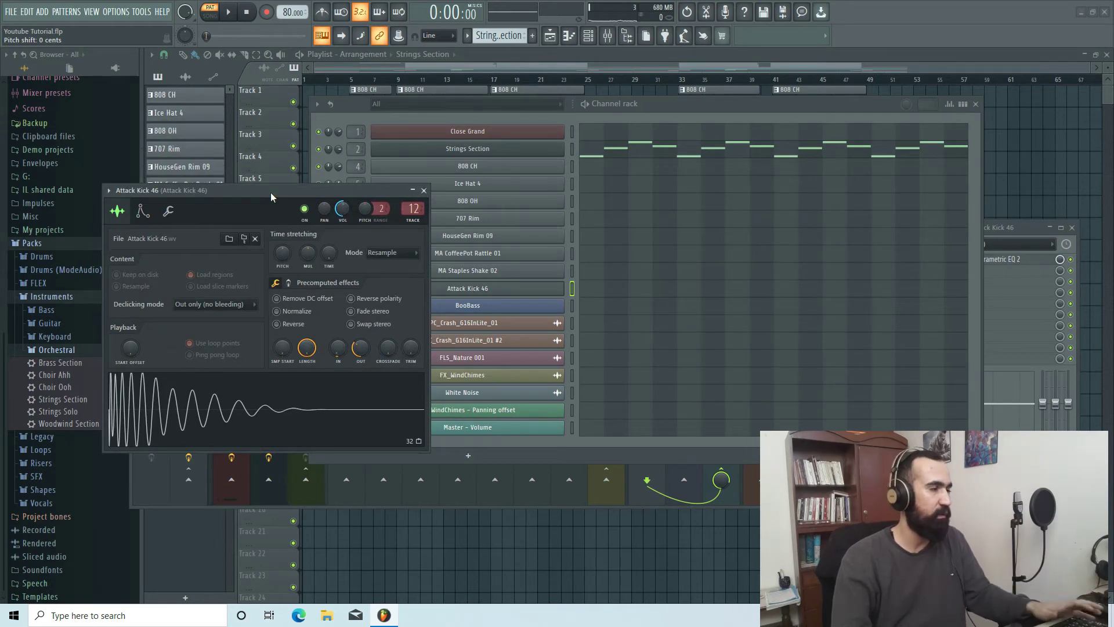
{"action": "left_click_drag", "start_coordinate": [271, 193], "coordinate": [306, 197]}
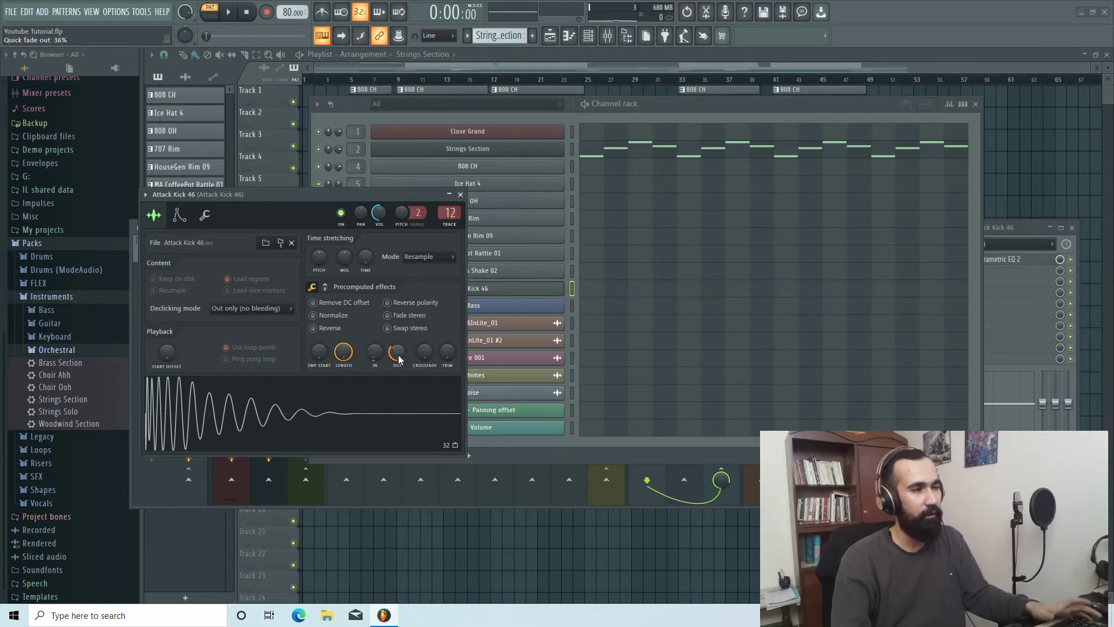
{"action": "left_click", "coordinate": [351, 416]}
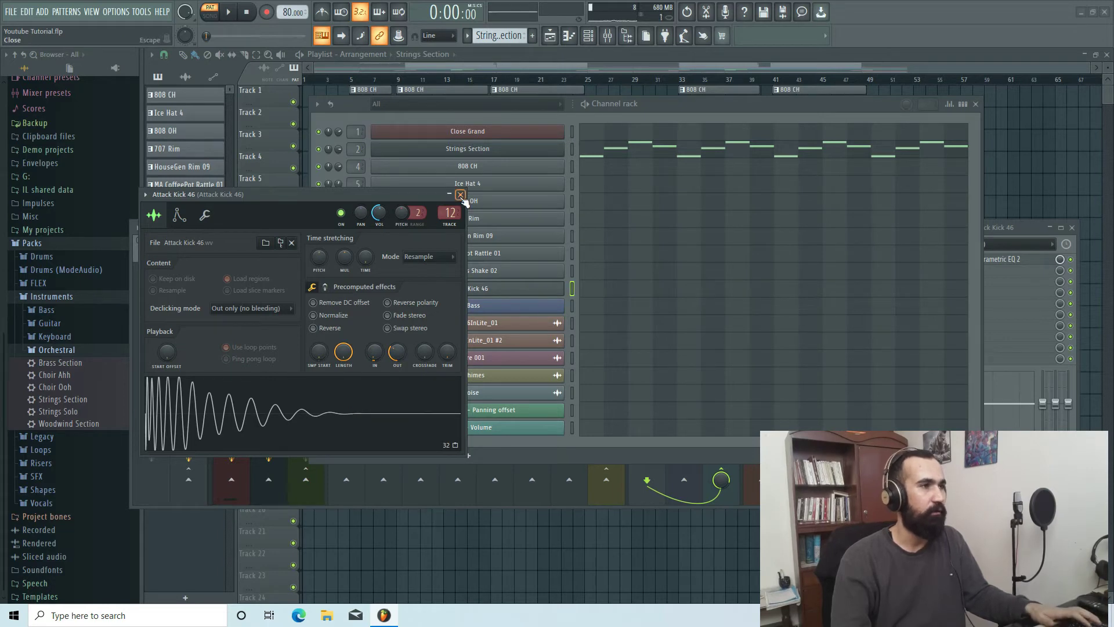
{"action": "left_click", "coordinate": [460, 195]}
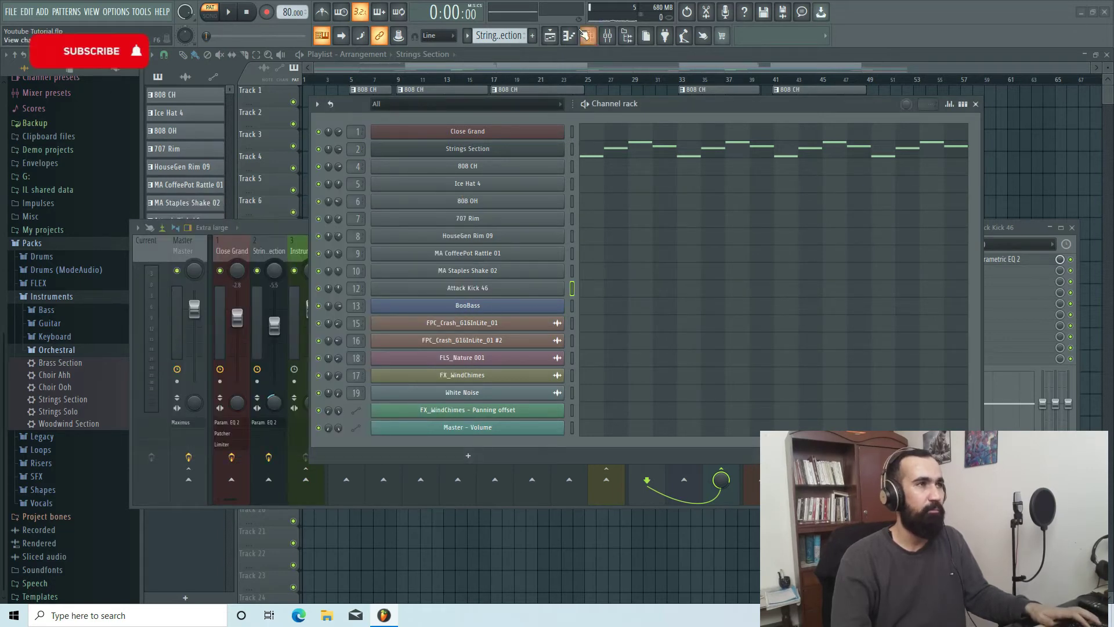
- Close the Channel rack and play the 16-bar BooBass C5–E5–G5–F5 line in its piano roll
{"action": "left_click", "coordinate": [977, 105]}
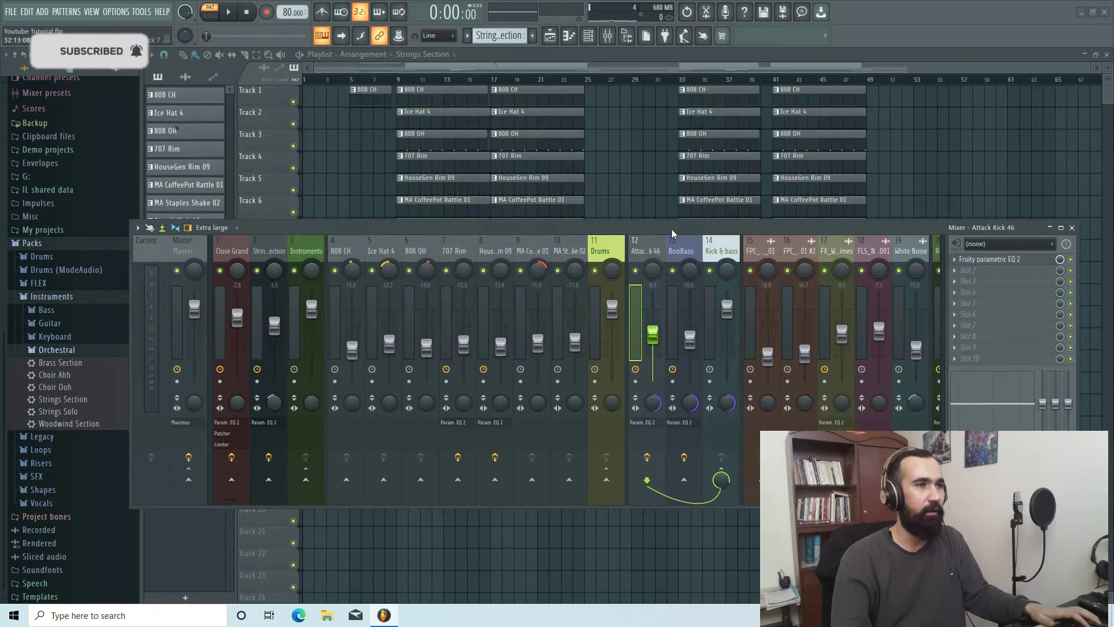
{"action": "left_click_drag", "start_coordinate": [672, 231], "coordinate": [653, 340]}
{"action": "double_click", "coordinate": [551, 300]}
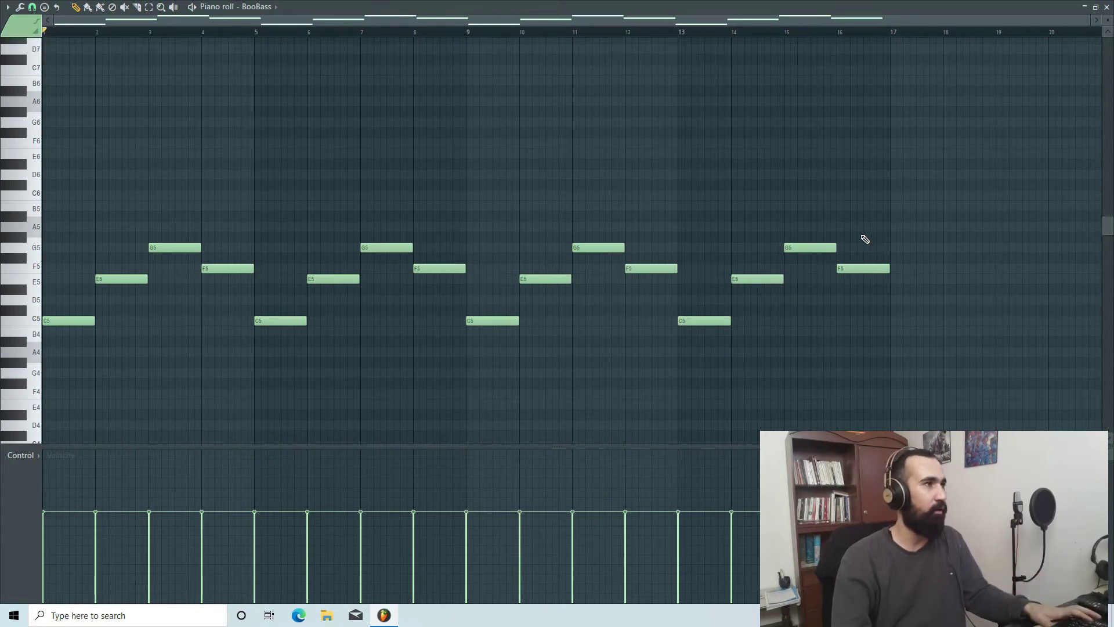
{"action": "key", "text": "space"}
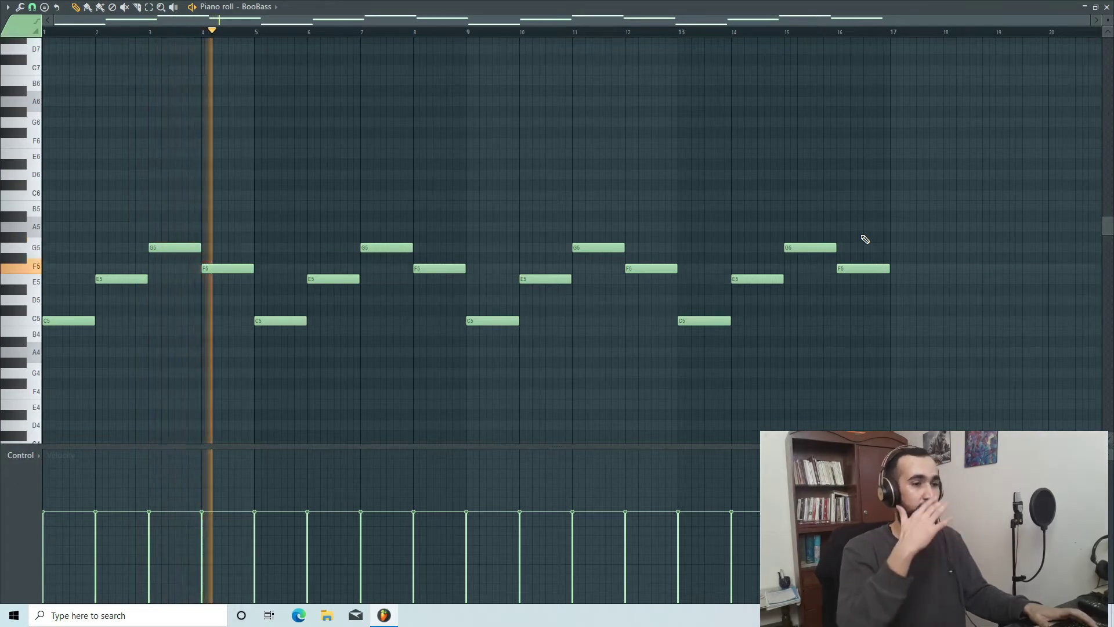
{"action": "key", "text": "space"}
- Close the piano roll, raise the mixer, and inspect the BooBass, Attack Kick 46 and Kick & bass inserts
{"action": "left_click", "coordinate": [1106, 8]}
{"action": "left_click_drag", "start_coordinate": [646, 339], "coordinate": [606, 186]}
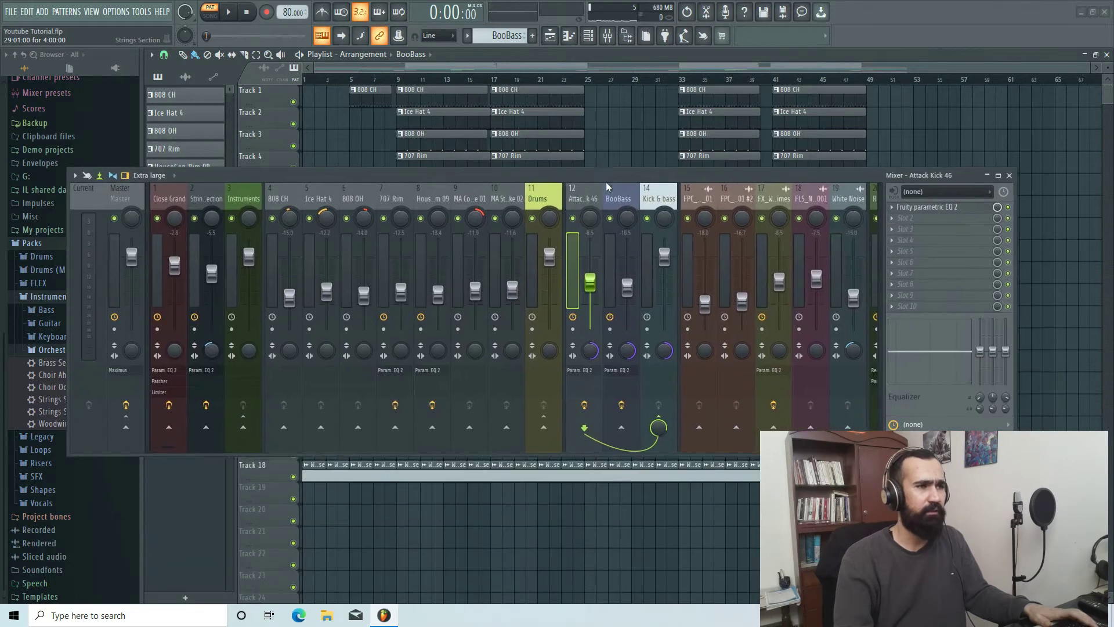
{"action": "left_click", "coordinate": [609, 267]}
{"action": "left_click", "coordinate": [576, 265]}
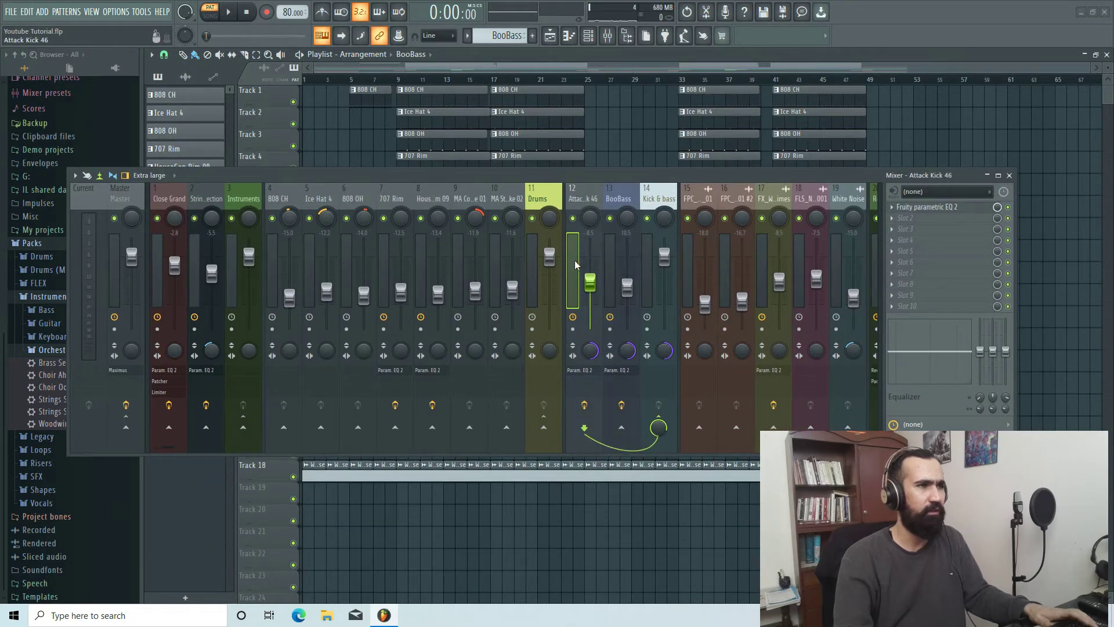
{"action": "left_click", "coordinate": [609, 262]}
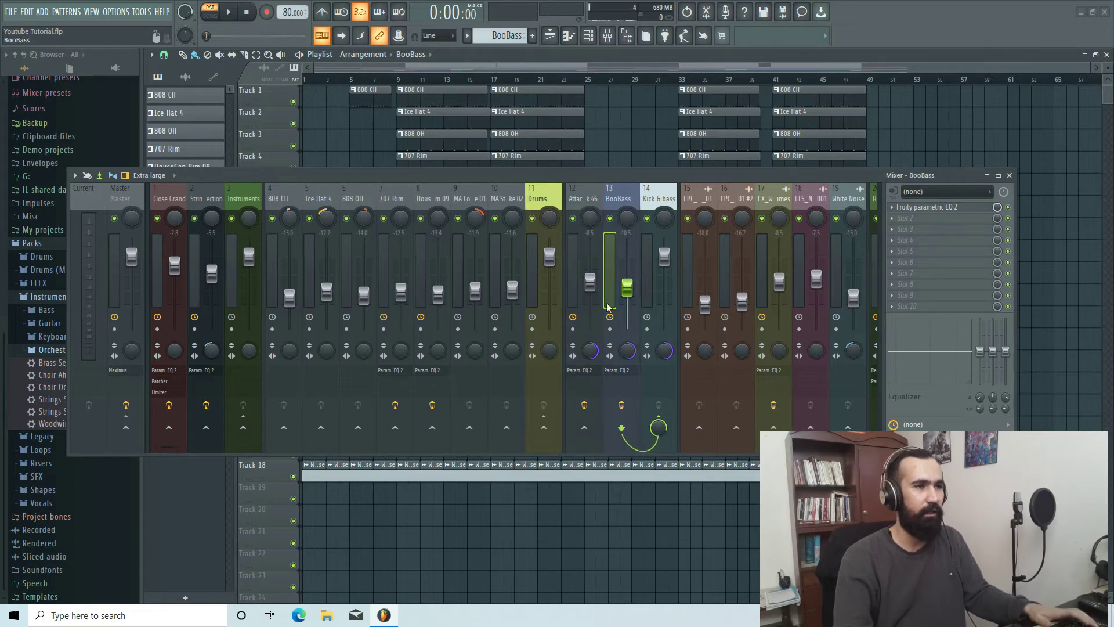
{"action": "left_click", "coordinate": [649, 273]}
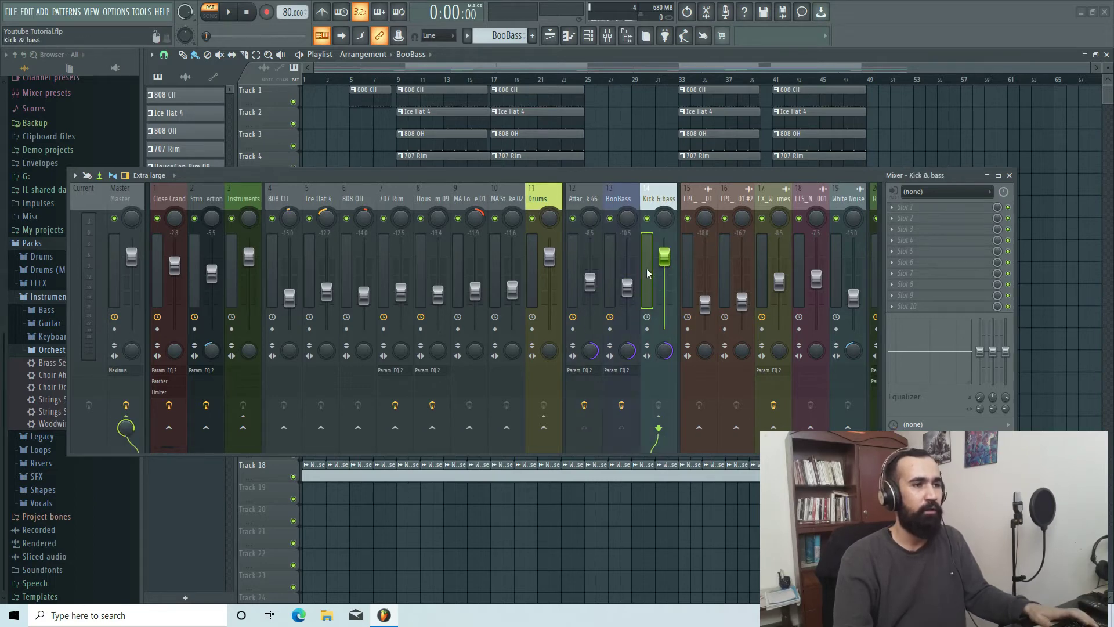
{"action": "left_click", "coordinate": [571, 285]}
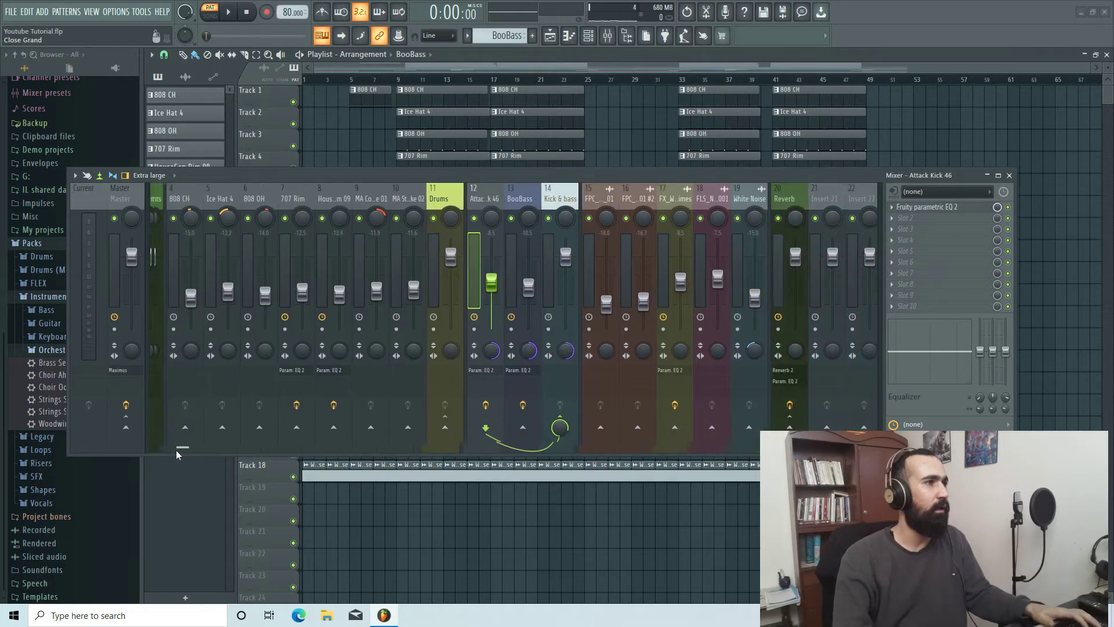
- Set playback to start at bar 17, mute tracks 9 through 24, and audition
{"action": "left_click", "coordinate": [1009, 175]}
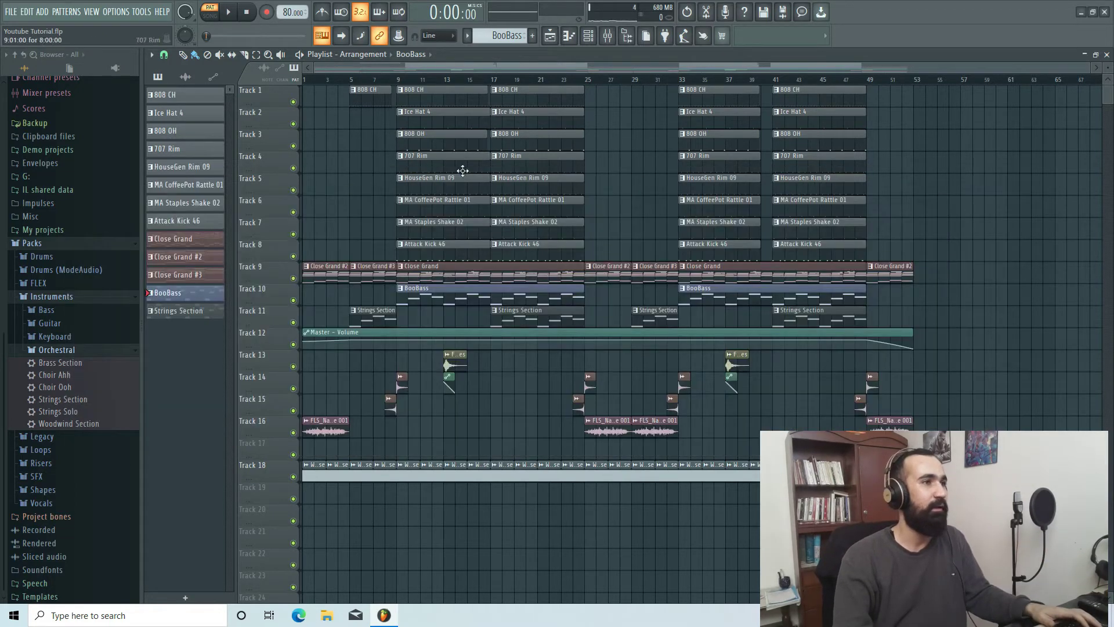
{"action": "scroll", "coordinate": [472, 112], "scroll_direction": "up", "scroll_amount": 3}
{"action": "left_click", "coordinate": [513, 79]}
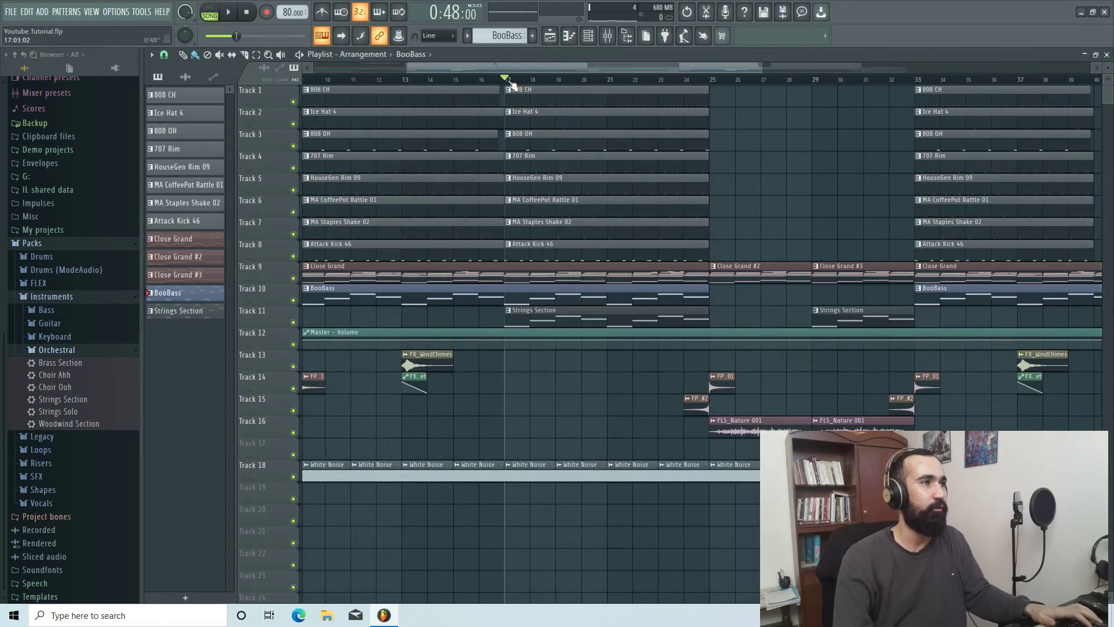
{"action": "left_click_drag", "start_coordinate": [293, 278], "coordinate": [293, 587]}
{"action": "key", "text": "space"}
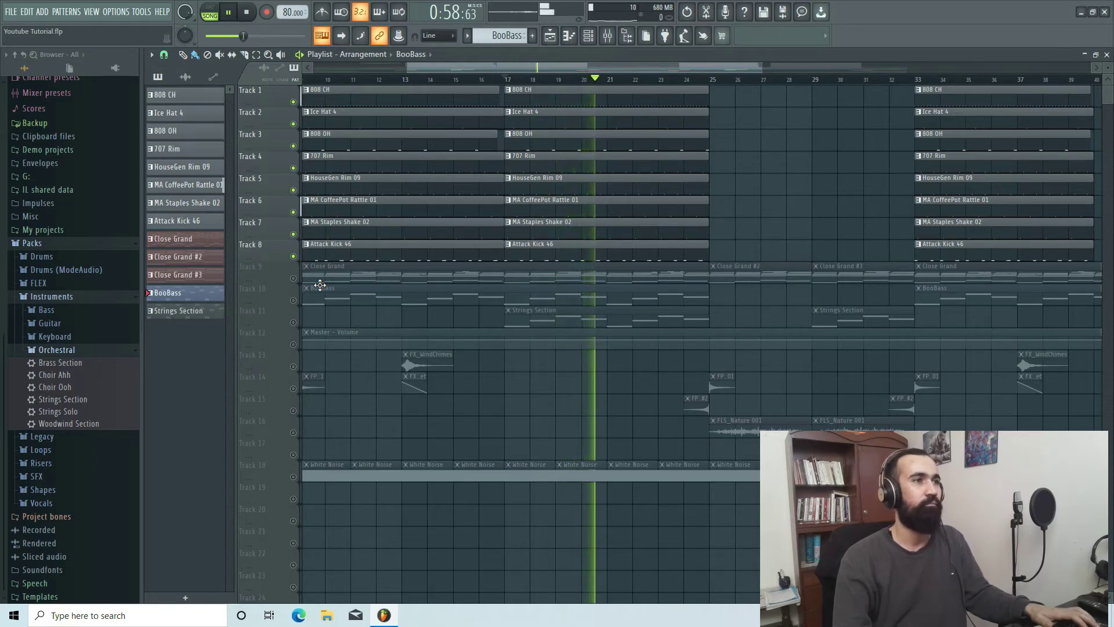
{"action": "key", "text": "space"}
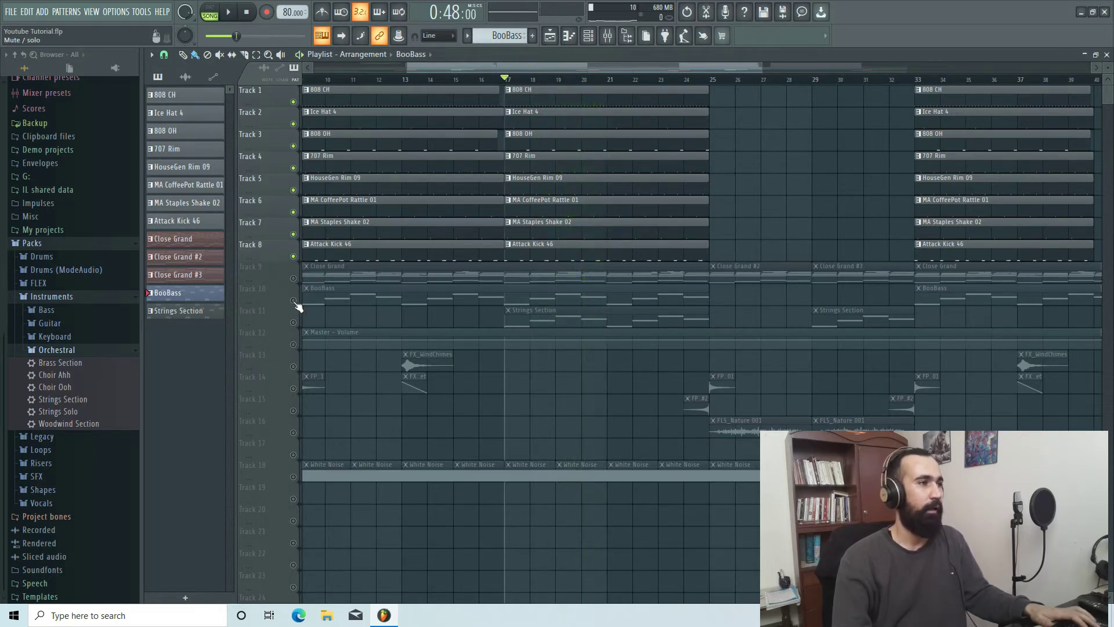
- Unmute Close Grand, BooBass and Strings Section, then play them with the drums
{"action": "left_click", "coordinate": [293, 278]}
{"action": "left_click", "coordinate": [293, 301]}
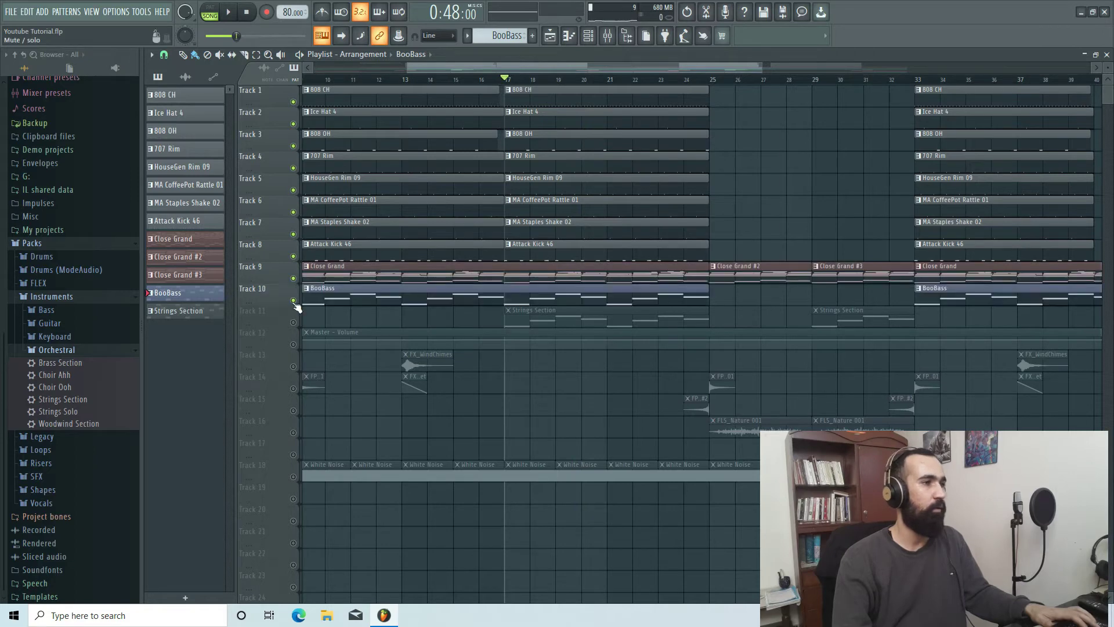
{"action": "left_click", "coordinate": [293, 322]}
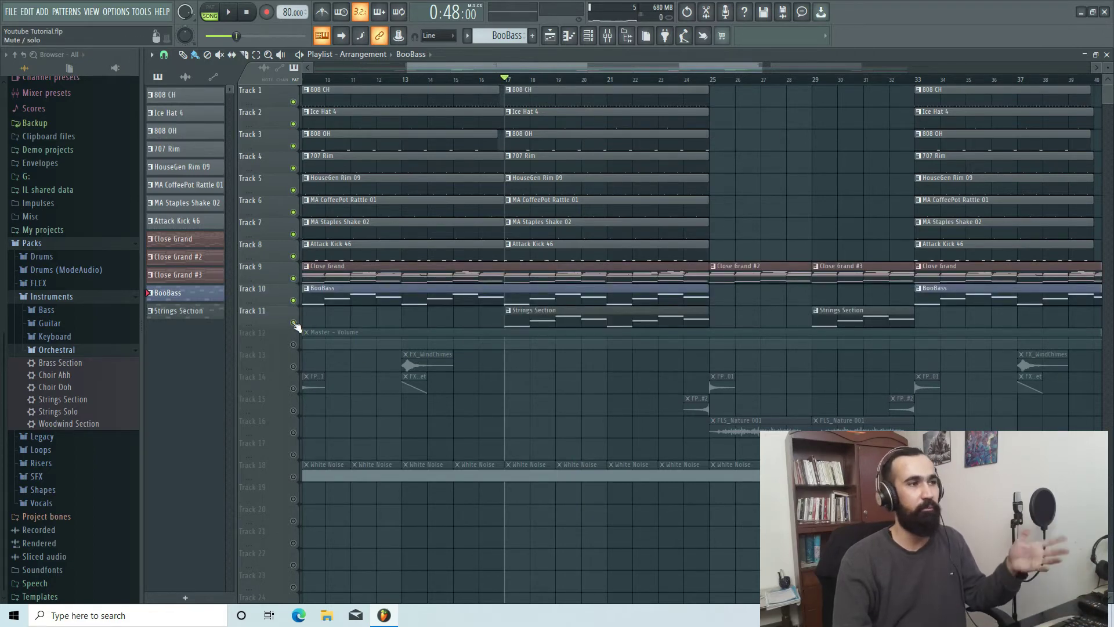
{"action": "key", "text": "space"}
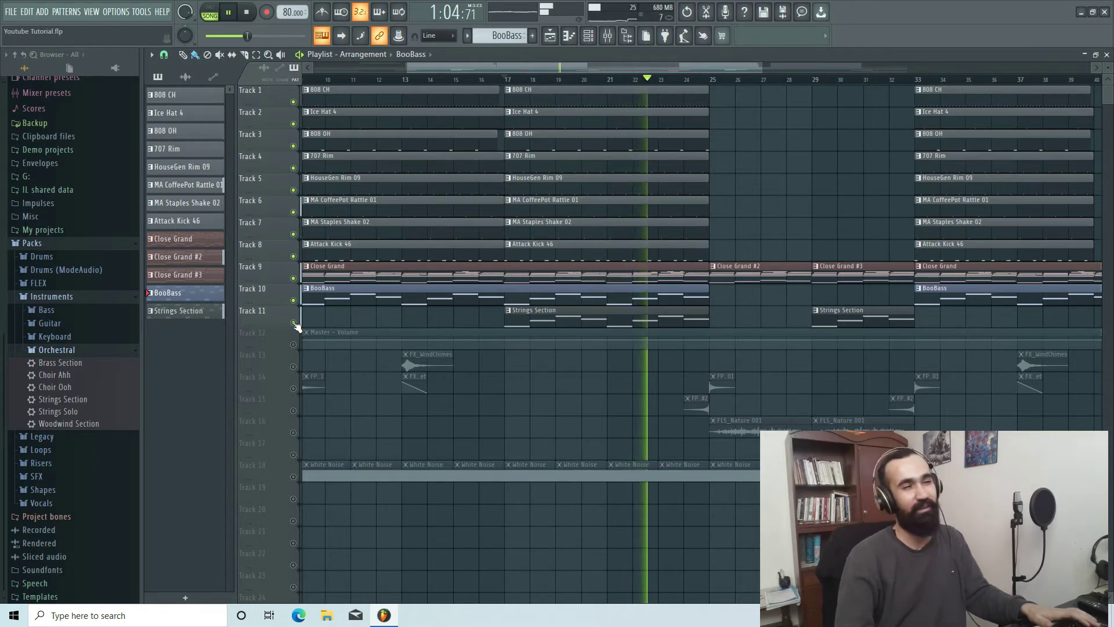
{"action": "key", "text": "space"}
{"action": "scroll", "coordinate": [355, 398], "scroll_direction": "down", "scroll_amount": 3}
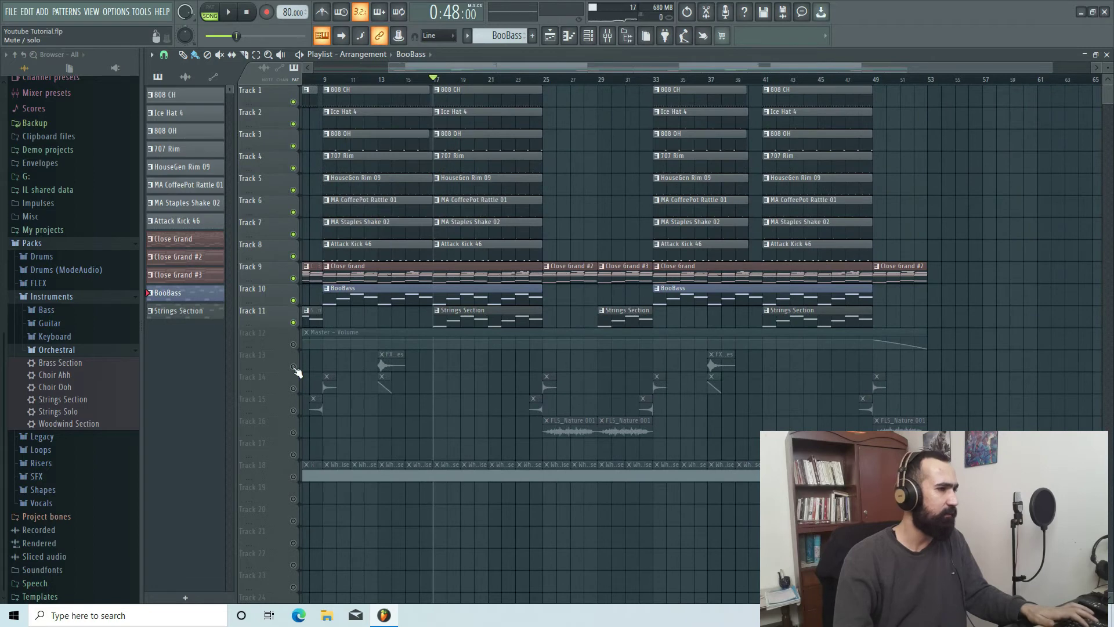
- Solo Track 14's crash effects and audition the wind chimes passage
{"action": "right_click", "coordinate": [294, 388]}
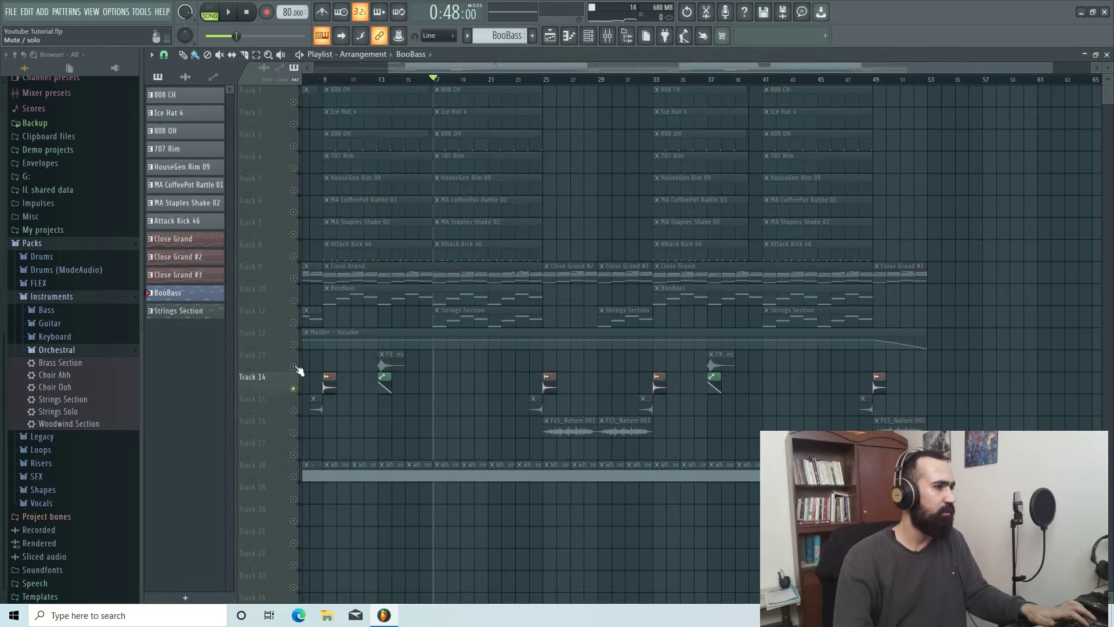
{"action": "scroll", "coordinate": [307, 383], "scroll_direction": "up", "scroll_amount": 6}
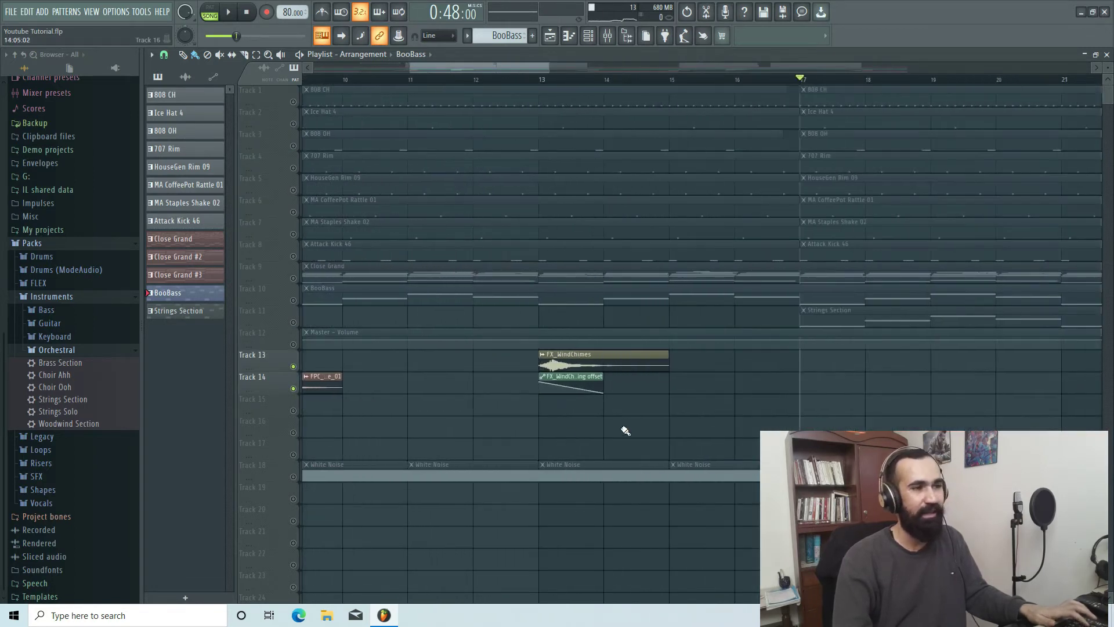
{"action": "scroll", "coordinate": [568, 377], "scroll_direction": "up", "scroll_amount": 3}
{"action": "scroll", "coordinate": [580, 374], "scroll_direction": "up", "scroll_amount": 2}
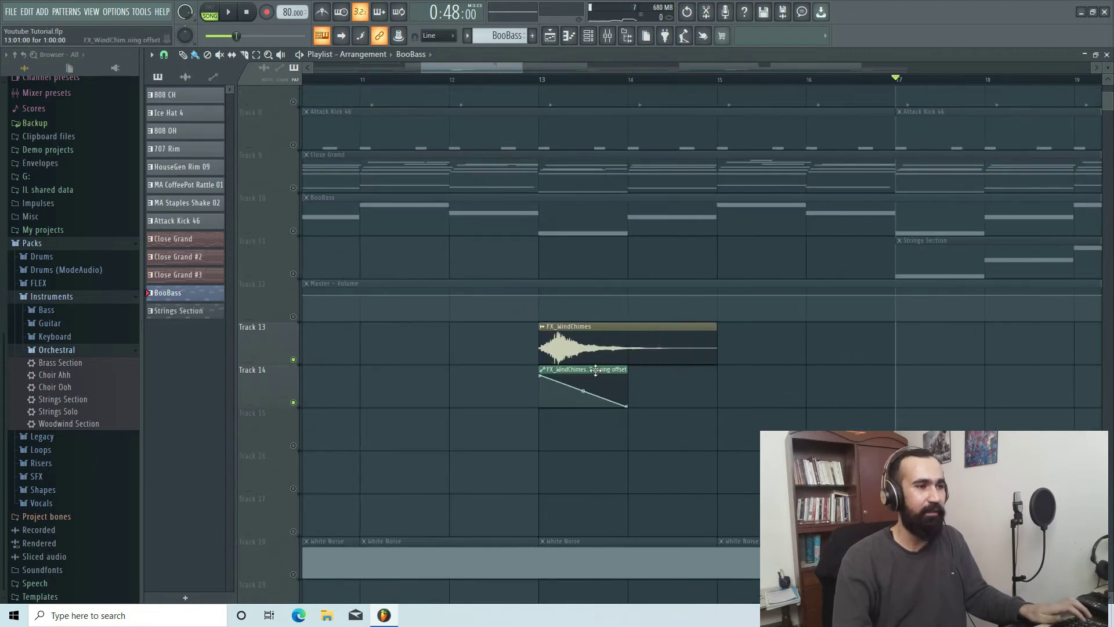
{"action": "key", "text": "space"}
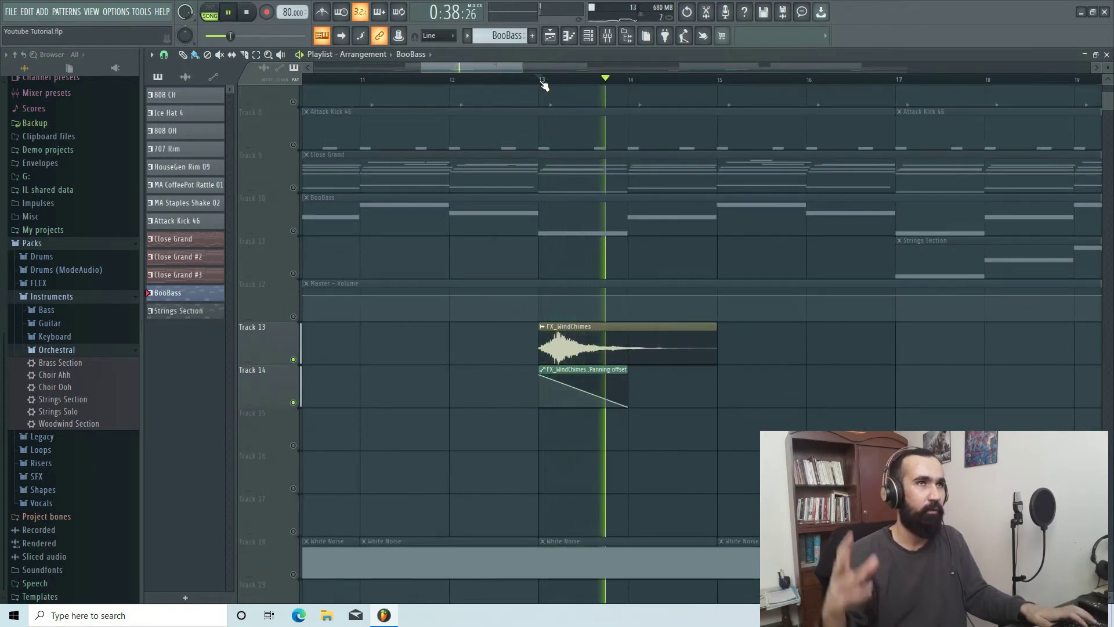
{"action": "key", "text": "space"}
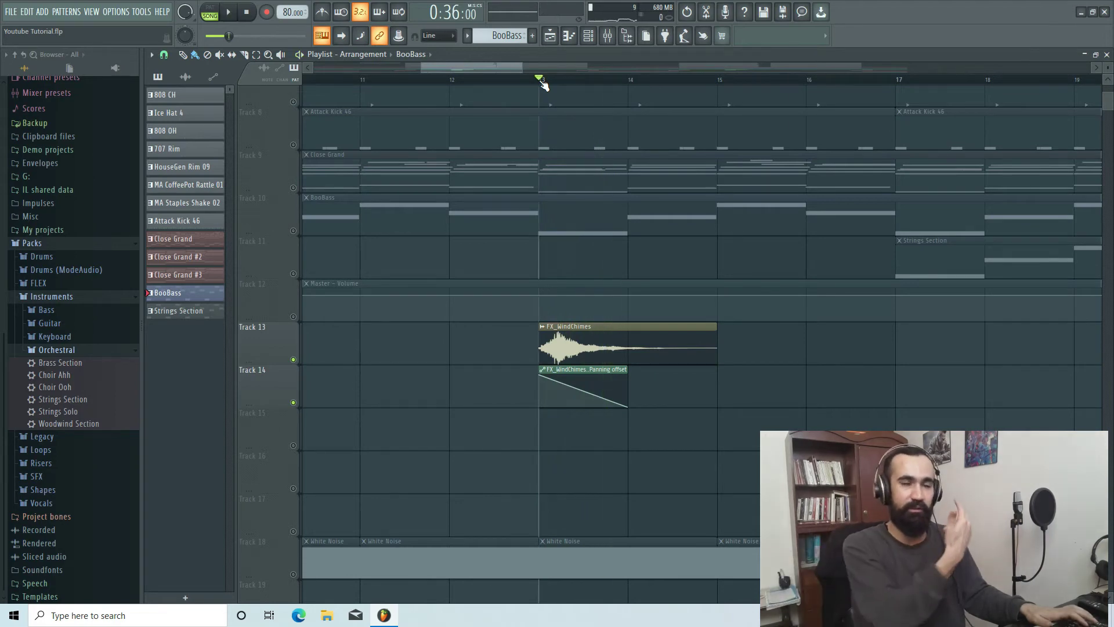
- Play the FX tracks from bar 8 to hear the chimes and crashes
{"action": "scroll", "coordinate": [489, 268], "scroll_direction": "down", "scroll_amount": 2}
{"action": "scroll", "coordinate": [475, 298], "scroll_direction": "down", "scroll_amount": 2}
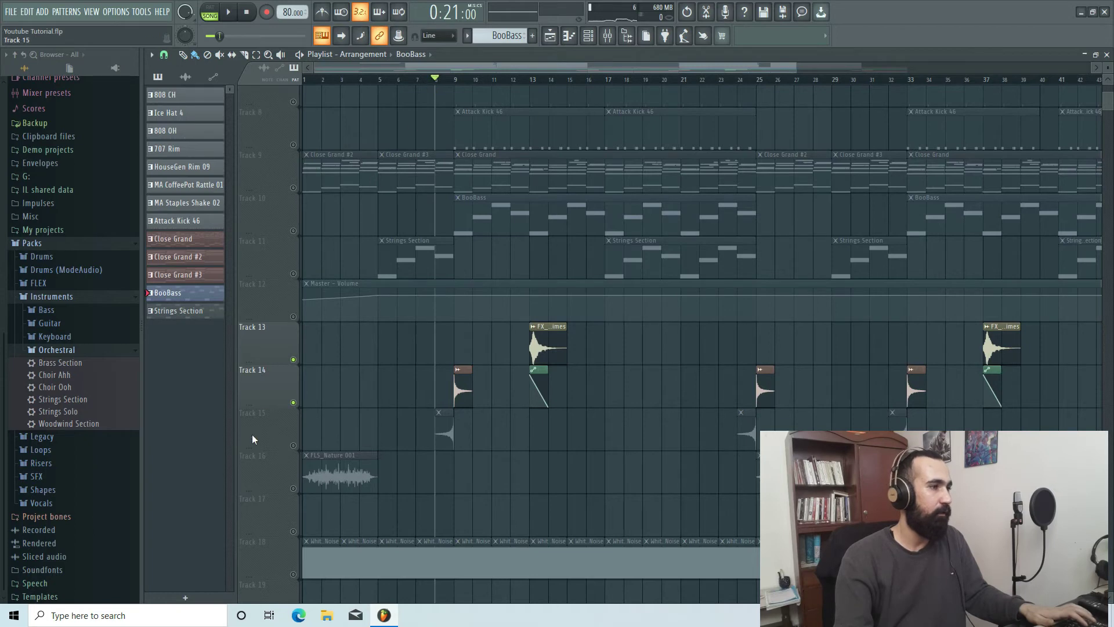
{"action": "key", "text": "space"}
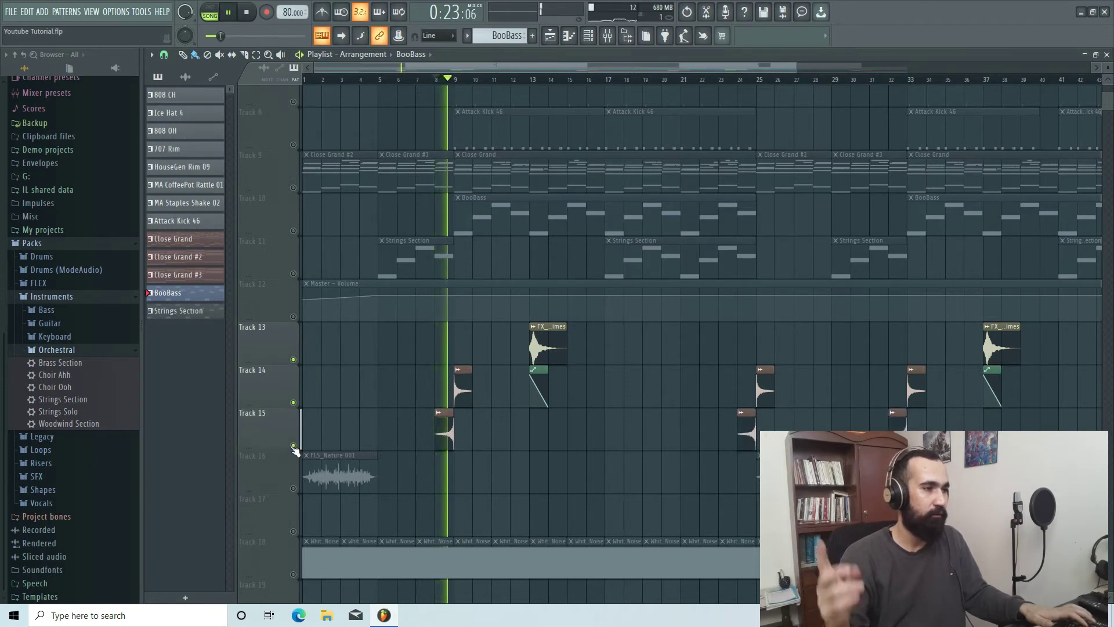
{"action": "key", "text": "space"}
- Inspect crash inserts 15 and 16 and the Reverb send, then close the mixer
{"action": "left_click", "coordinate": [610, 39]}
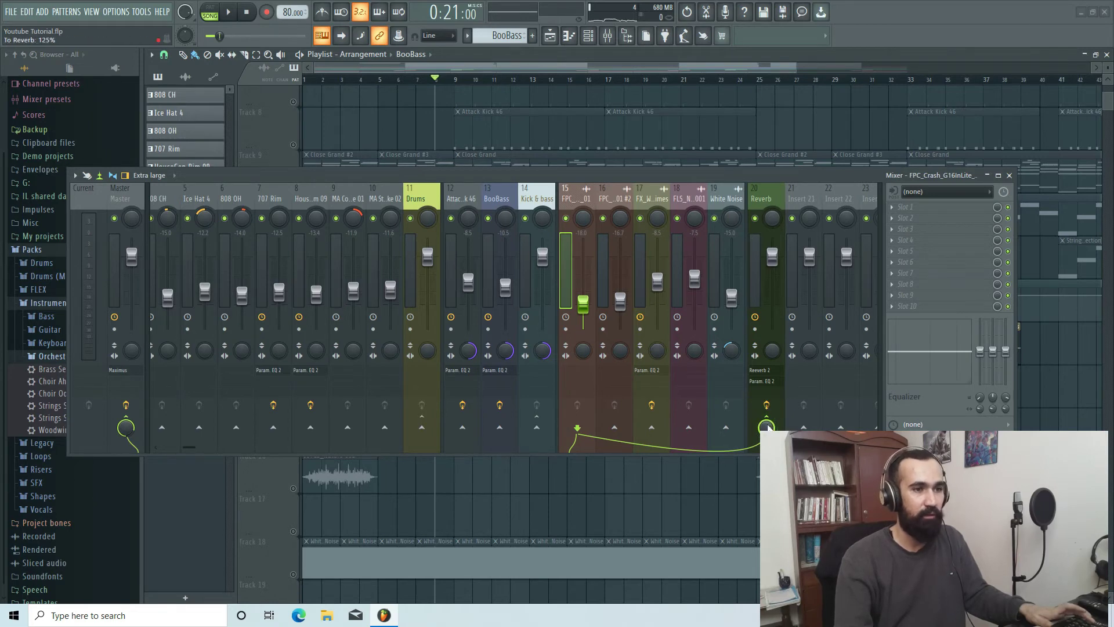
{"action": "left_click", "coordinate": [606, 278]}
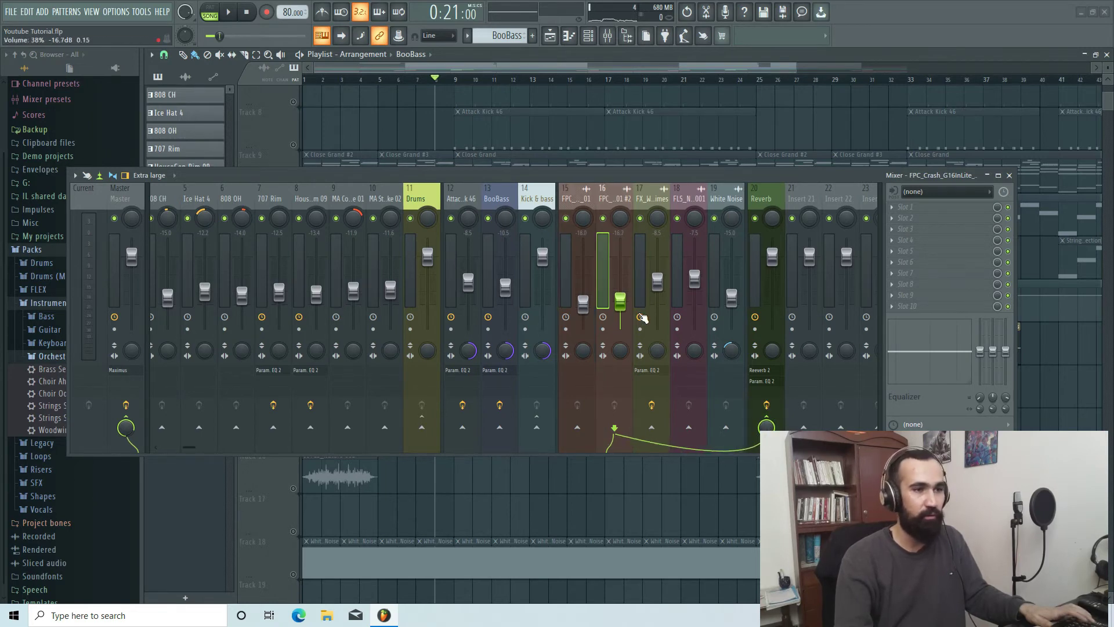
{"action": "left_click", "coordinate": [567, 282]}
{"action": "left_click", "coordinate": [1009, 175]}
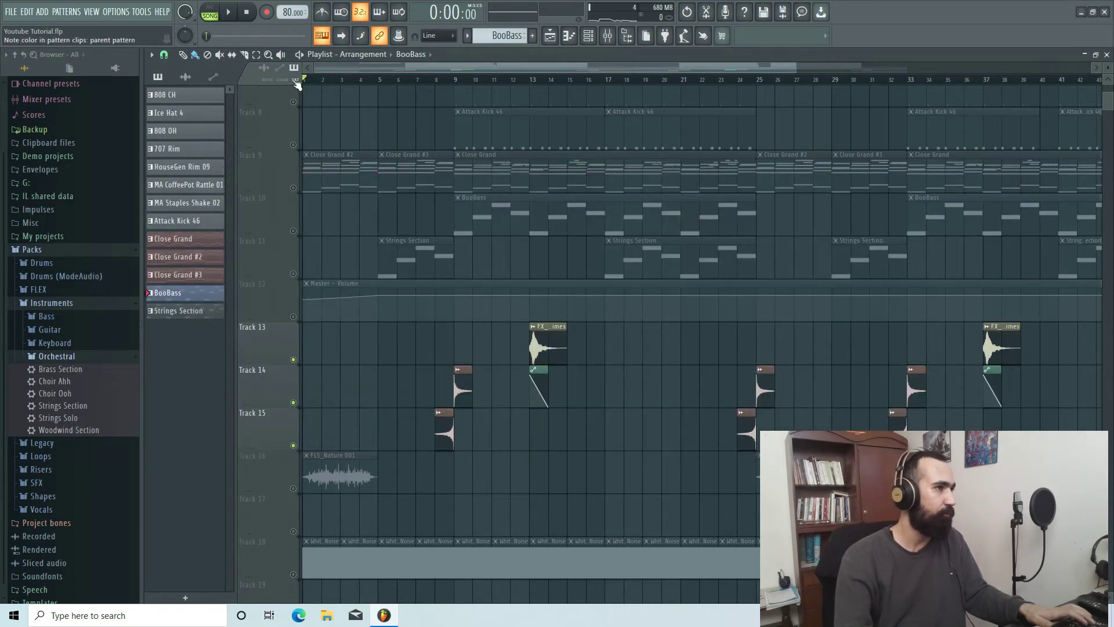
- Solo Track 16's nature ambience and play it from the start
{"action": "right_click", "coordinate": [293, 488]}
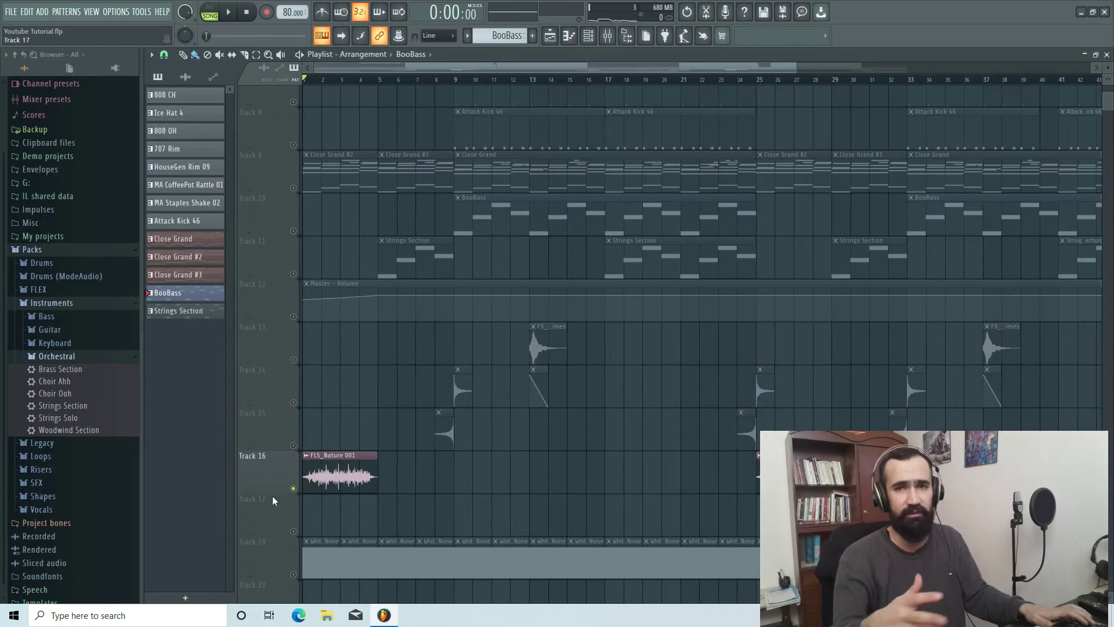
{"action": "key", "text": "space"}
{"action": "scroll", "coordinate": [395, 503], "scroll_direction": "down", "scroll_amount": 1}
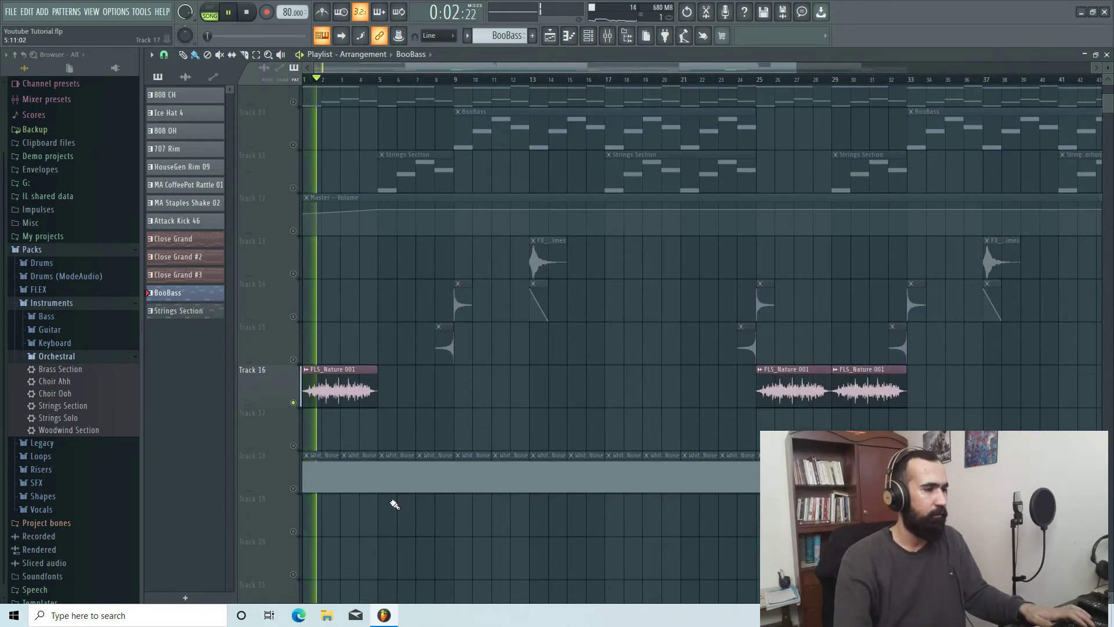
{"action": "key", "text": "space"}
- Add the White Noise track, listen, then clear the solo so every track plays
{"action": "left_click", "coordinate": [294, 489]}
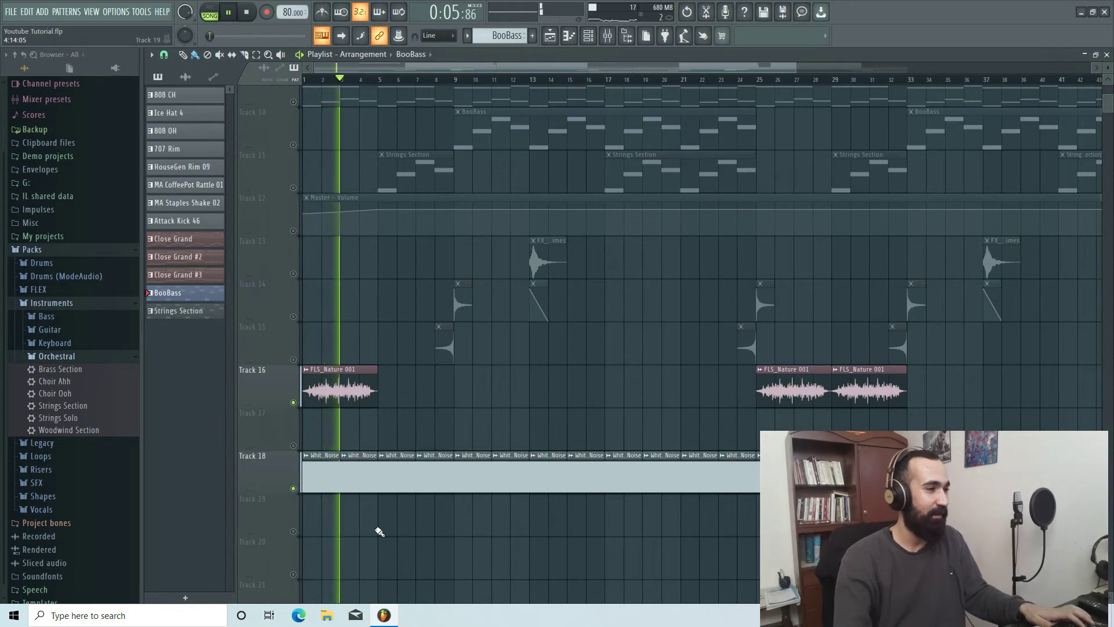
{"action": "scroll", "coordinate": [714, 408], "scroll_direction": "up", "scroll_amount": 2}
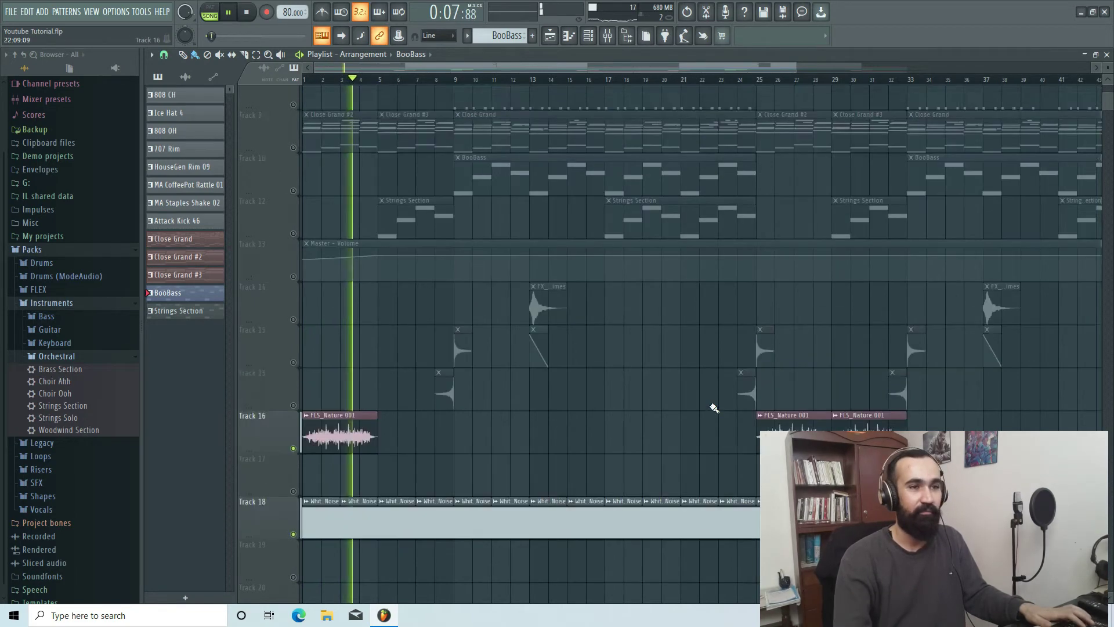
{"action": "scroll", "coordinate": [678, 424], "scroll_direction": "up", "scroll_amount": 2}
{"action": "scroll", "coordinate": [644, 438], "scroll_direction": "down", "scroll_amount": 2}
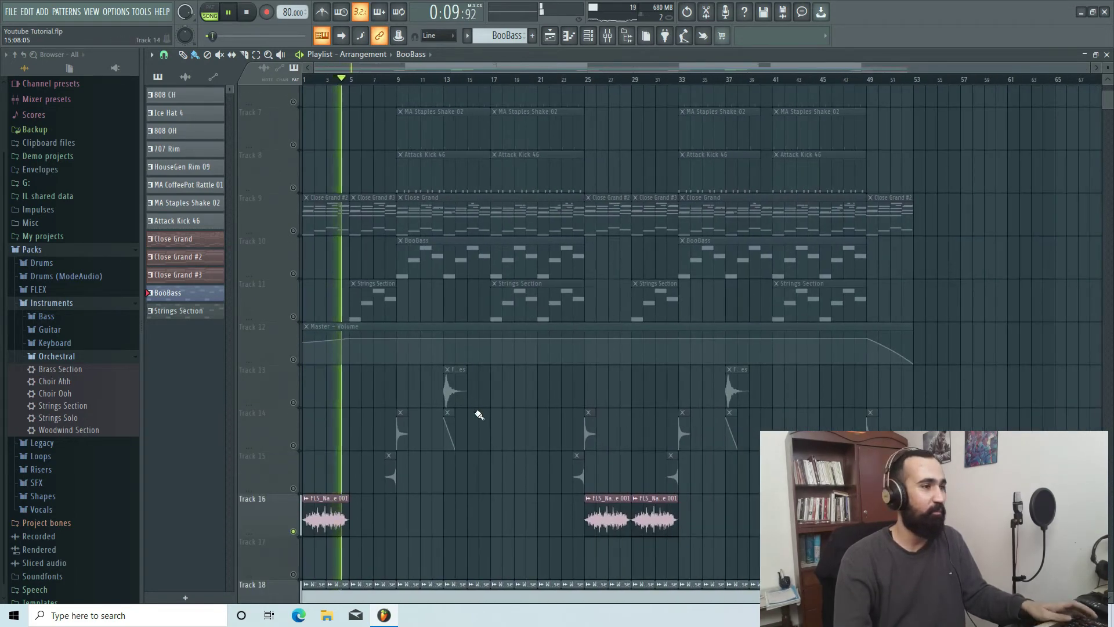
{"action": "scroll", "coordinate": [479, 415], "scroll_direction": "down", "scroll_amount": 5}
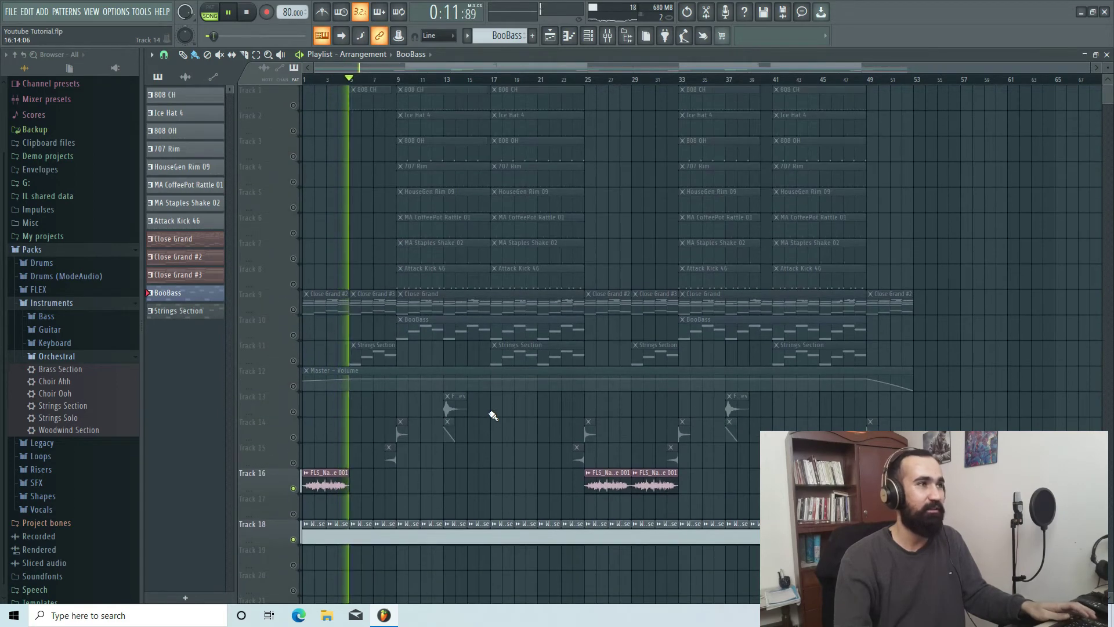
{"action": "key", "text": "space"}
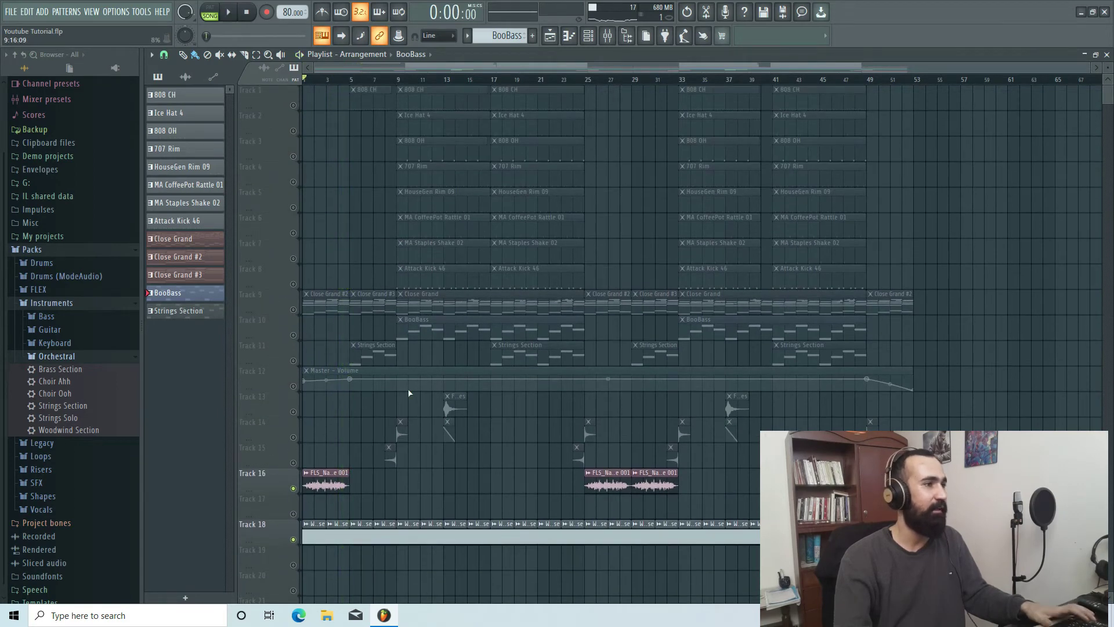
{"action": "right_click", "coordinate": [293, 310]}
{"action": "right_click", "coordinate": [293, 310]}
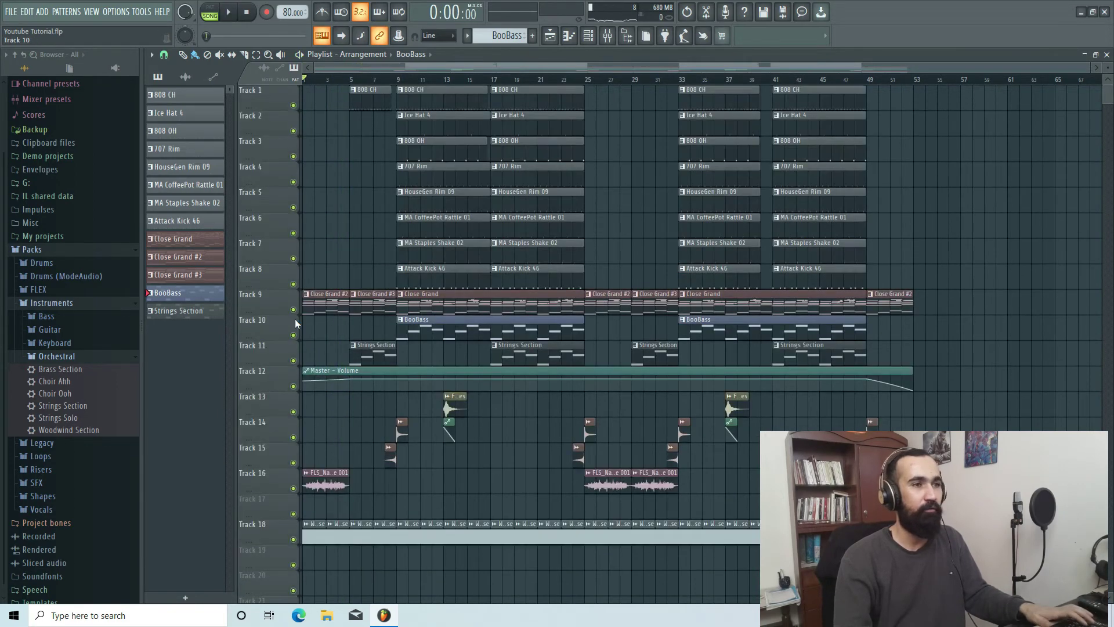
{"action": "double_click", "coordinate": [321, 299]}
{"action": "scroll", "coordinate": [358, 278], "scroll_direction": "up", "scroll_amount": 3}
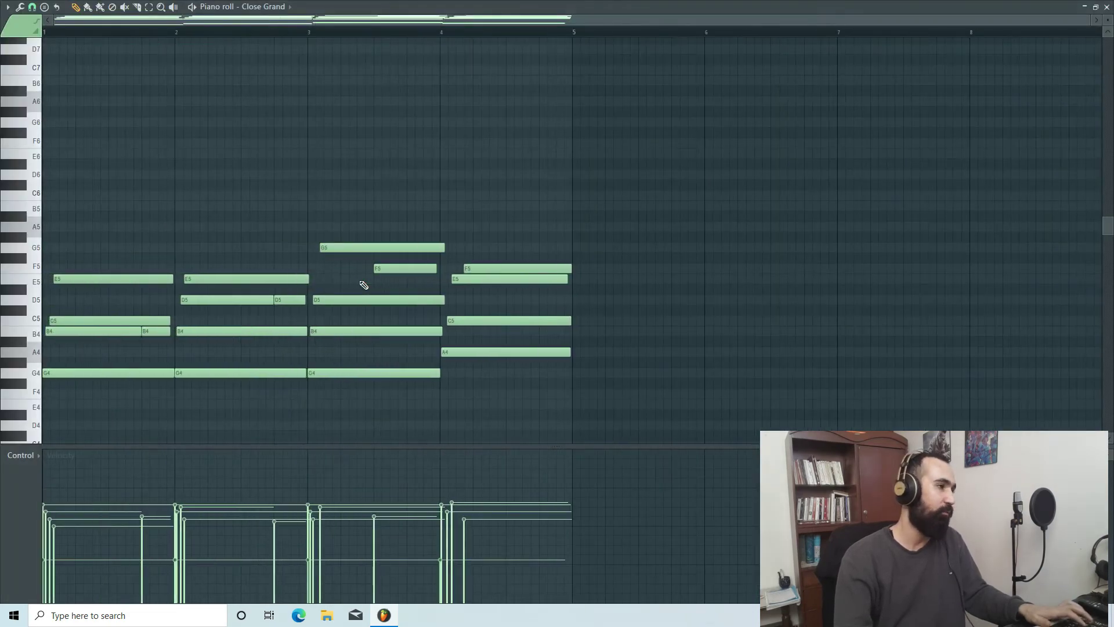
{"action": "scroll", "coordinate": [487, 284], "scroll_direction": "down", "scroll_amount": 4}
{"action": "scroll", "coordinate": [626, 381], "scroll_direction": "up", "scroll_amount": 3}
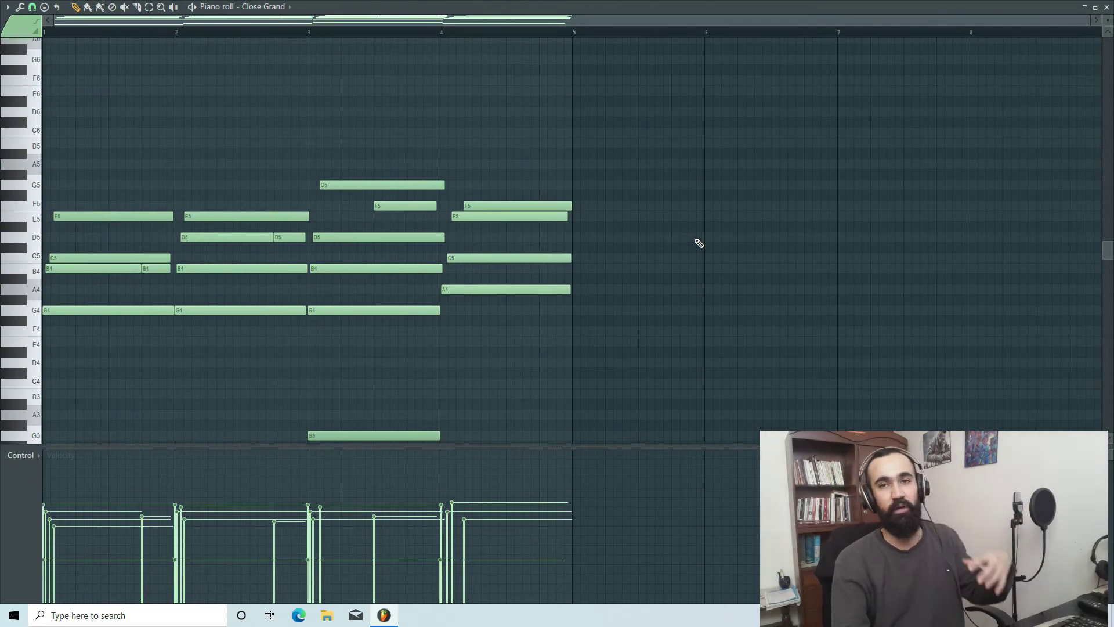
{"action": "left_click", "coordinate": [1107, 7]}
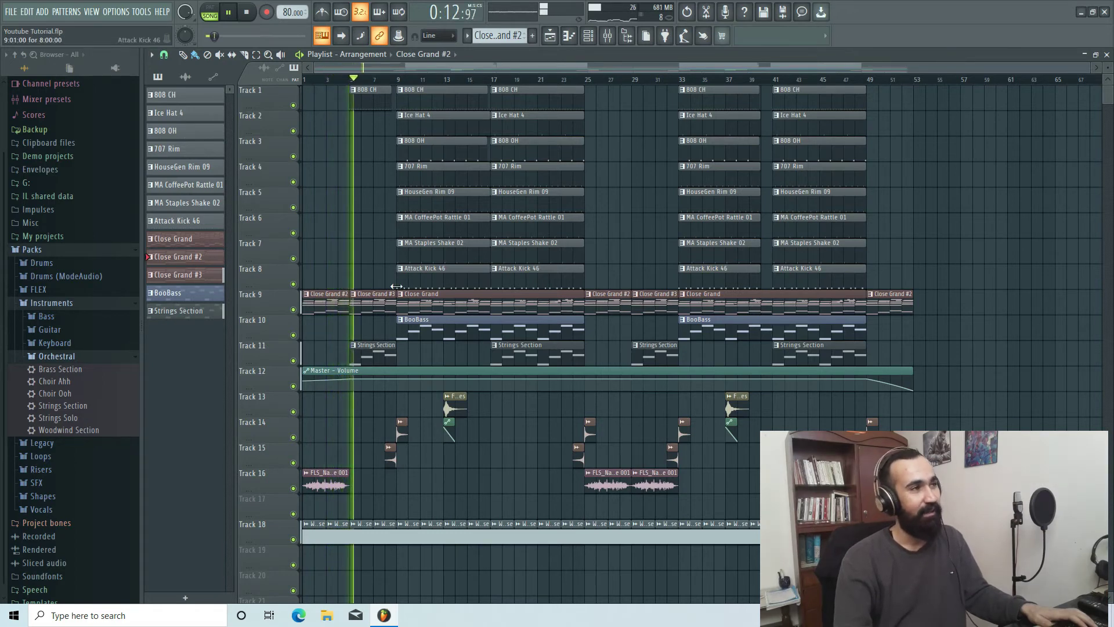
{"action": "scroll", "coordinate": [340, 107], "scroll_direction": "up", "scroll_amount": 4}
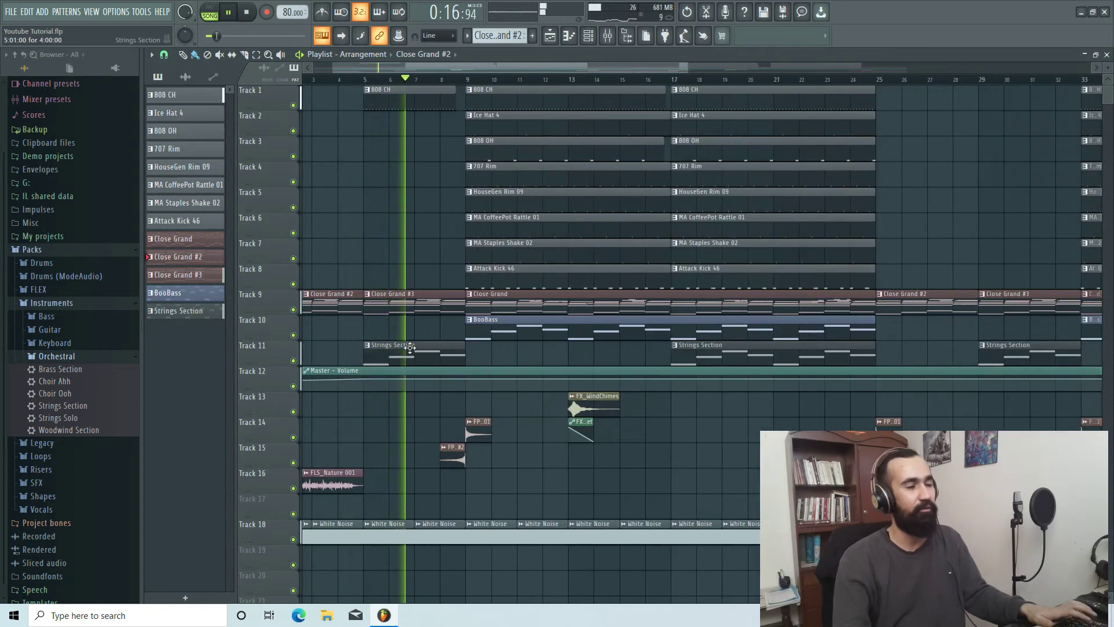
{"action": "mouse_move", "coordinate": [368, 379]}
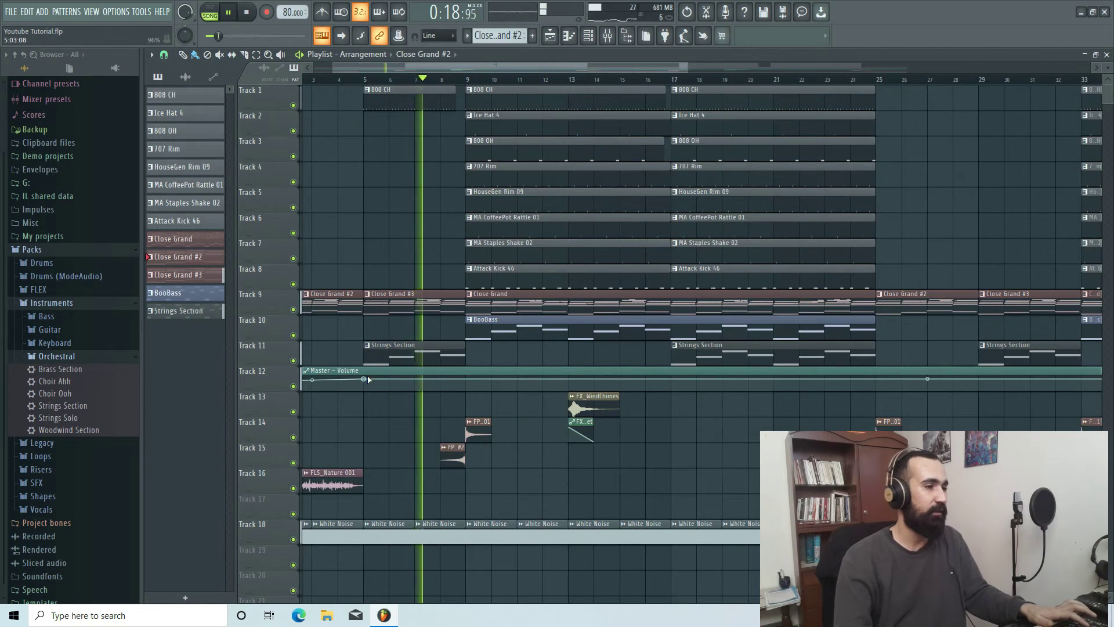
{"action": "scroll", "coordinate": [386, 211], "scroll_direction": "down", "scroll_amount": 3}
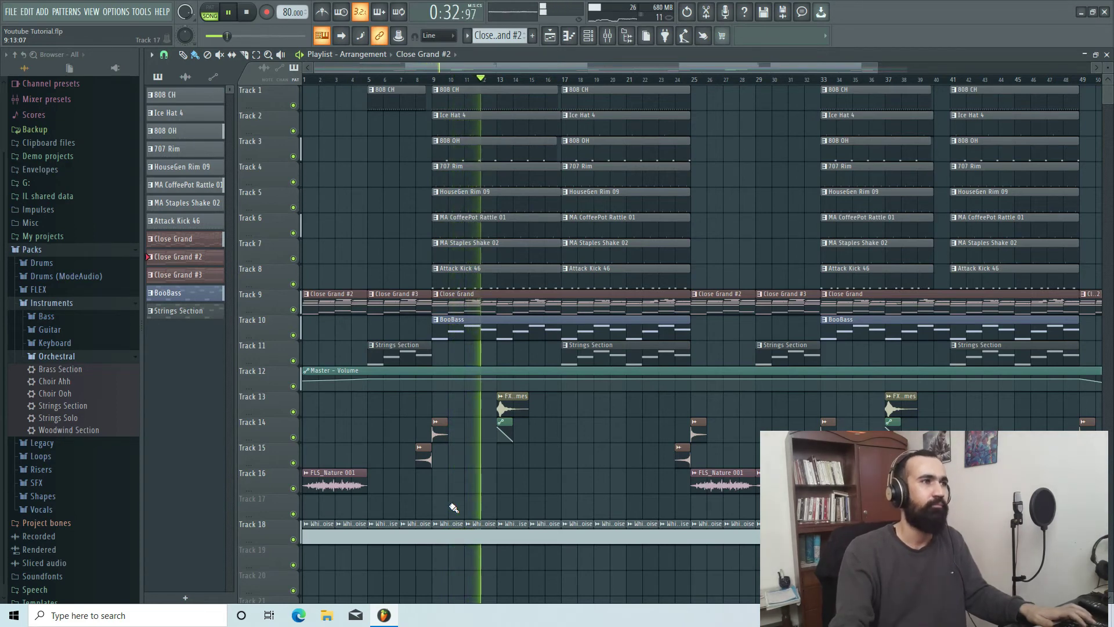
{"action": "scroll", "coordinate": [563, 148], "scroll_direction": "up", "scroll_amount": 4}
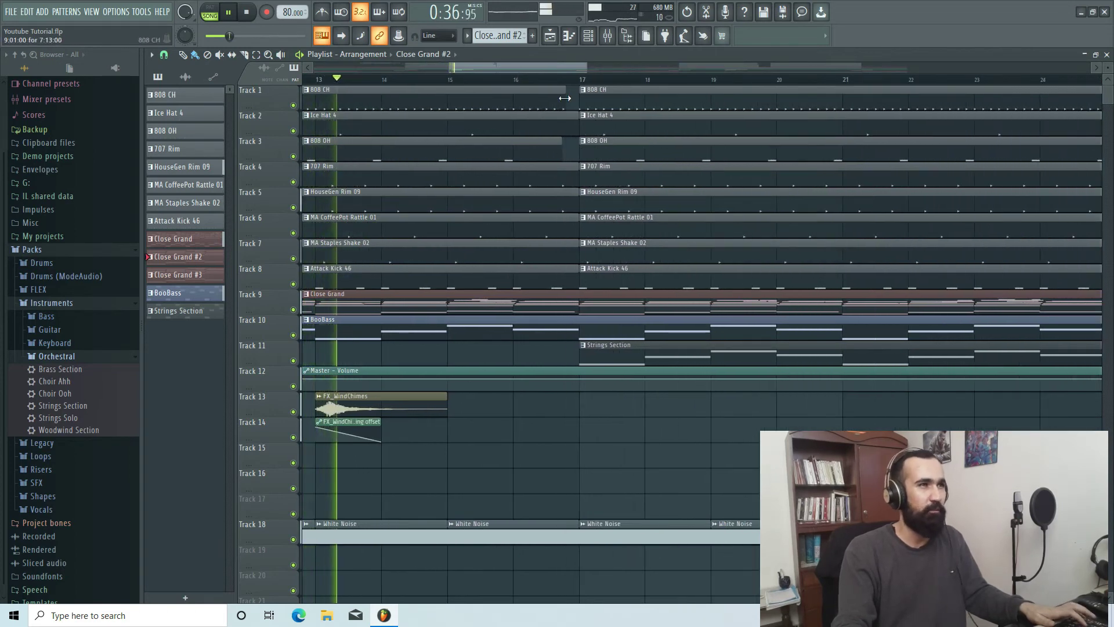
{"action": "left_click", "coordinate": [515, 81]}
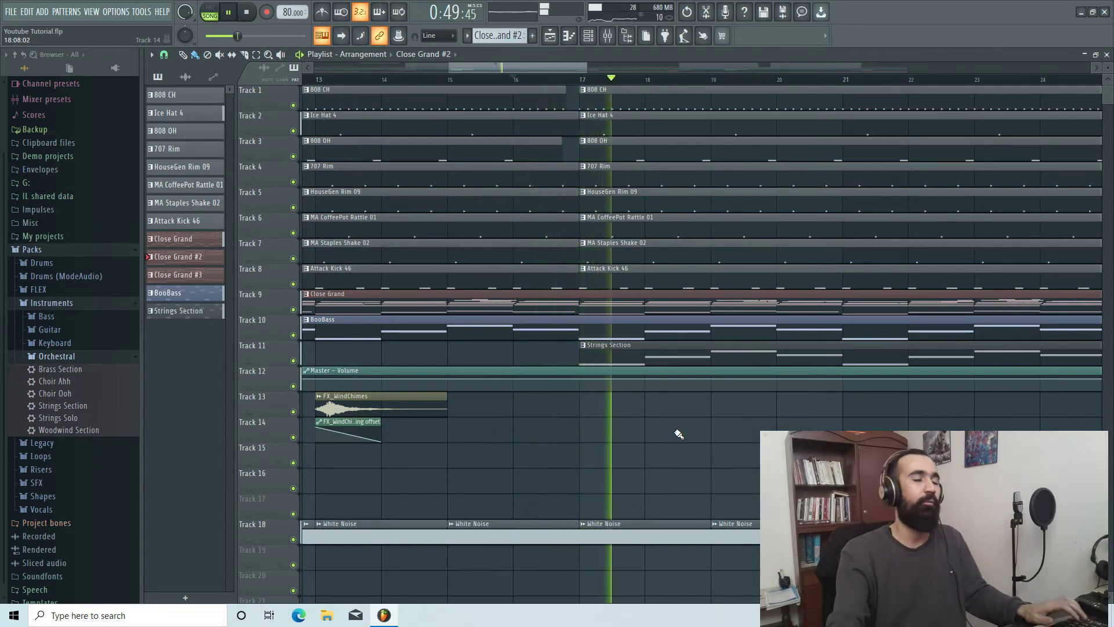
{"action": "scroll", "coordinate": [666, 434], "scroll_direction": "down", "scroll_amount": 1}
{"action": "scroll", "coordinate": [666, 434], "scroll_direction": "down", "scroll_amount": 2}
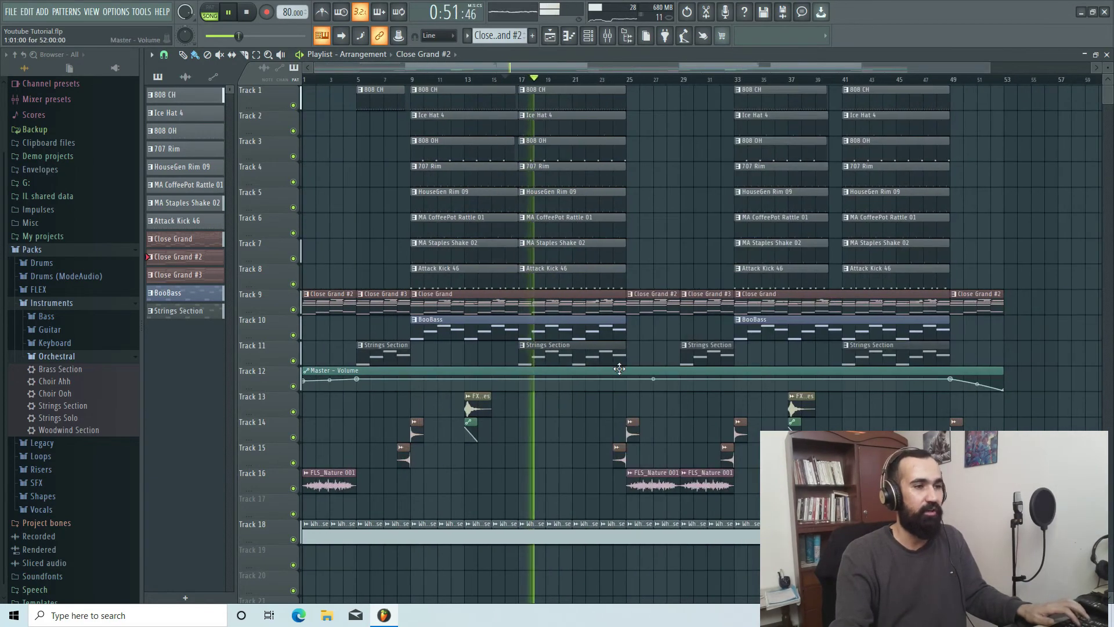
{"action": "left_click", "coordinate": [614, 79]}
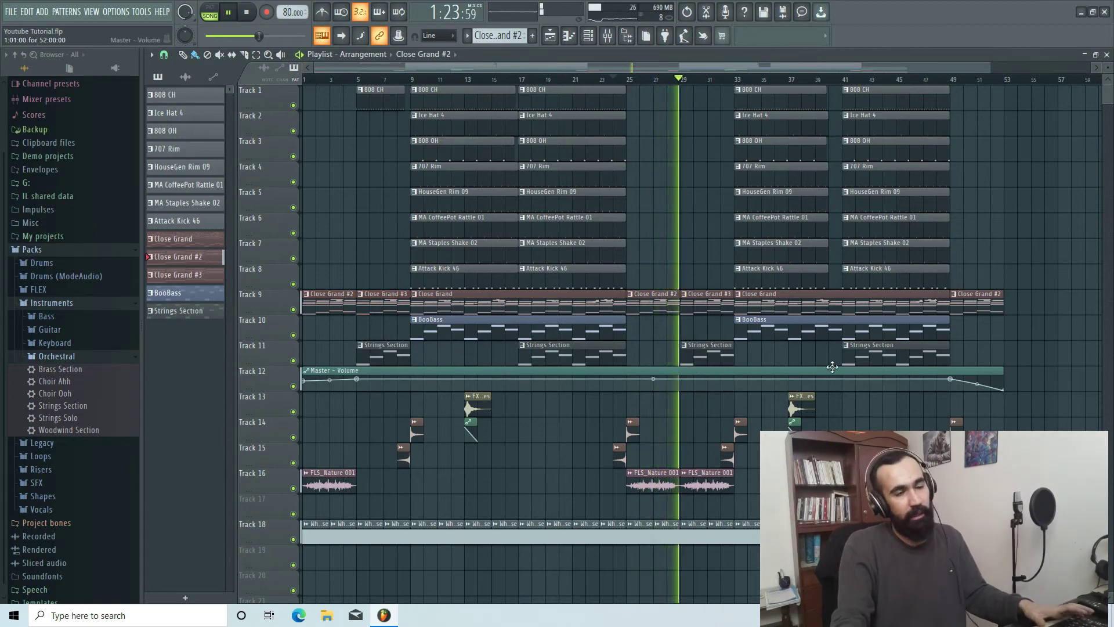
{"action": "mouse_move", "coordinate": [952, 372]}
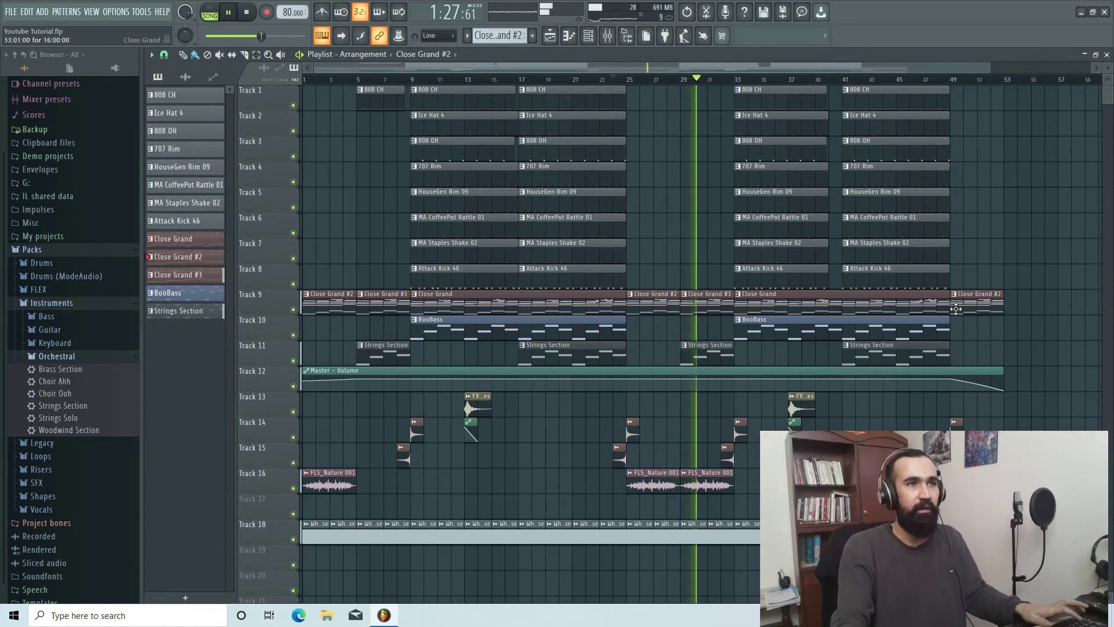
{"action": "scroll", "coordinate": [963, 325], "scroll_direction": "up", "scroll_amount": 3}
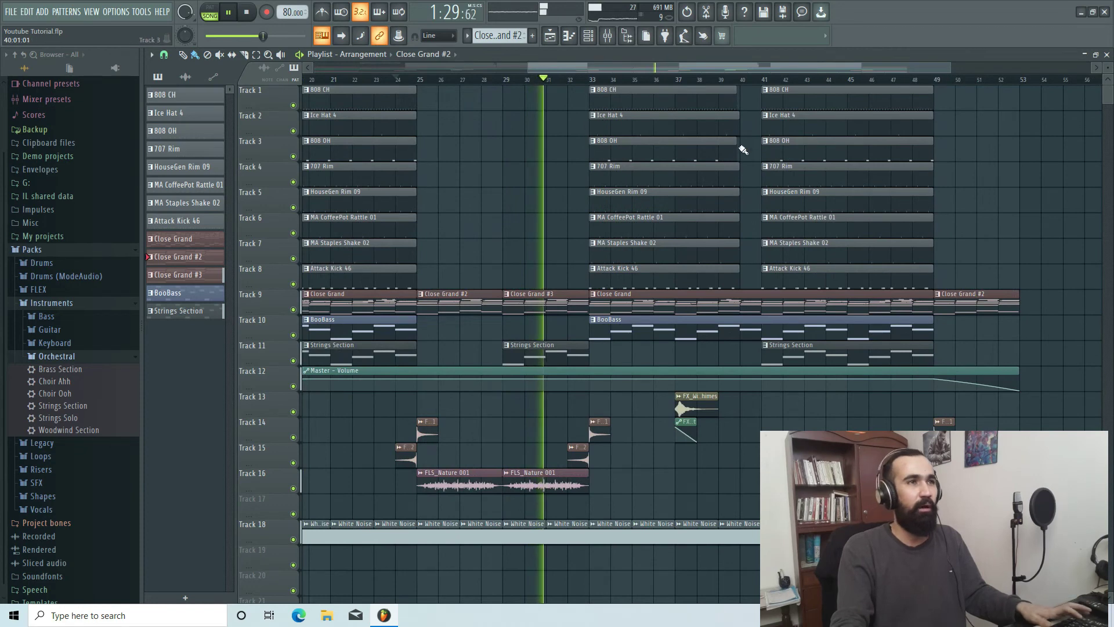
{"action": "left_click", "coordinate": [695, 80]}
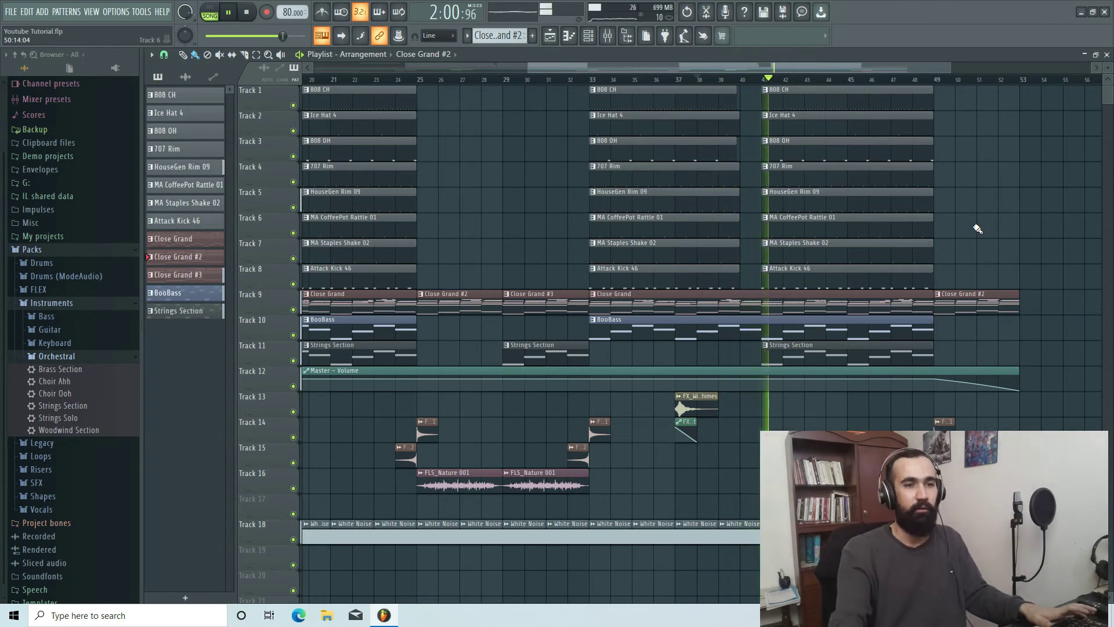
{"action": "scroll", "coordinate": [978, 229], "scroll_direction": "down", "scroll_amount": 4}
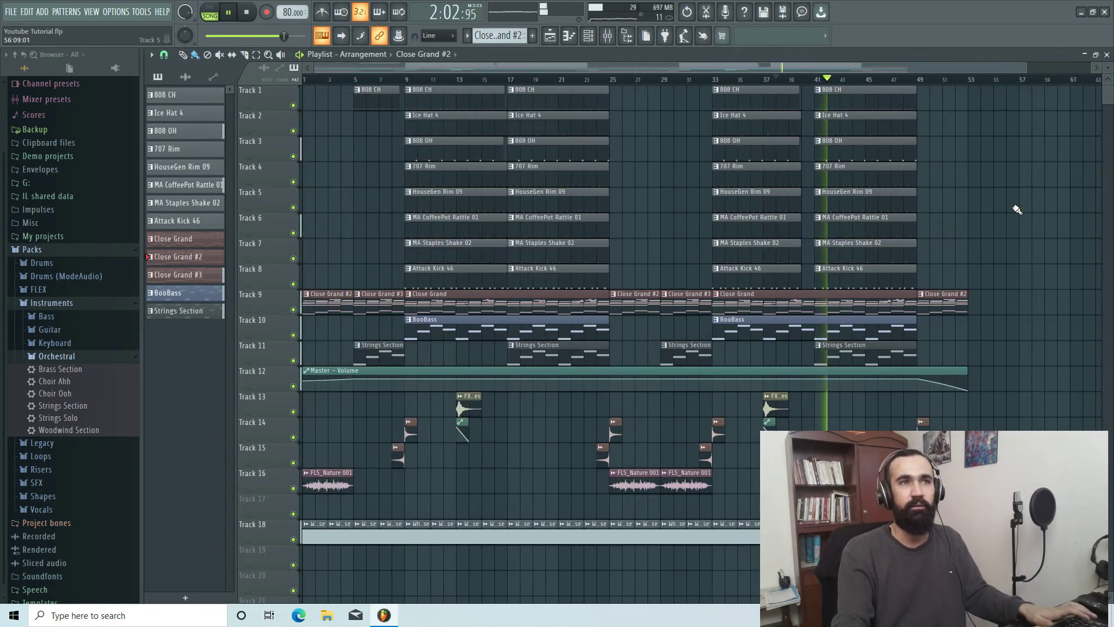
{"action": "left_click", "coordinate": [906, 79]}
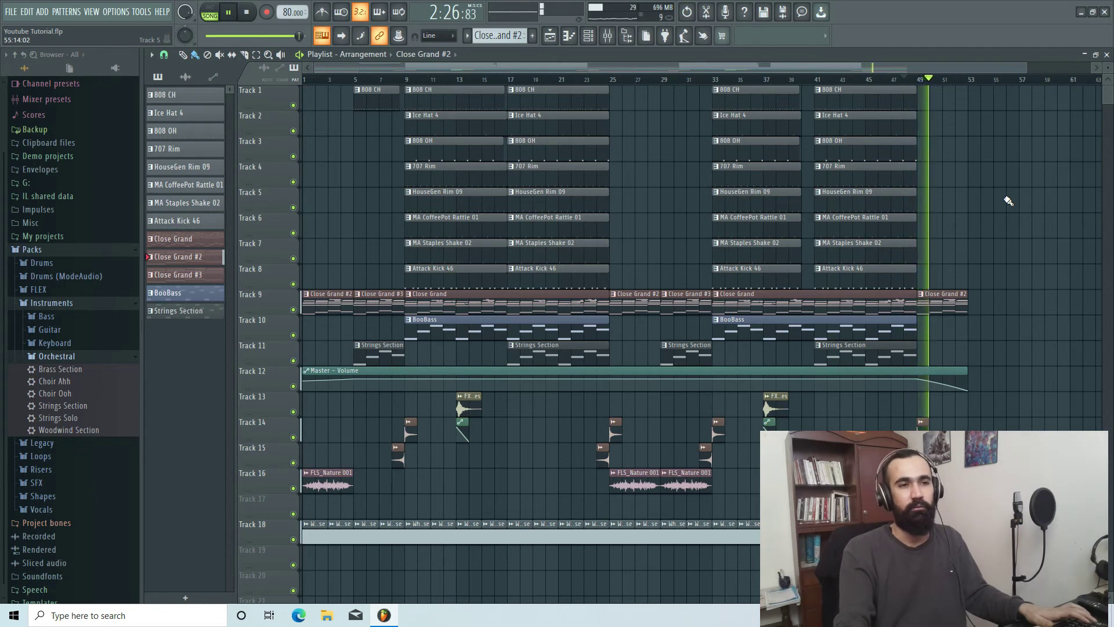
- Replay the song's ending to hear the volume fade, then open the Mixer with F9
{"action": "key", "text": "space"}
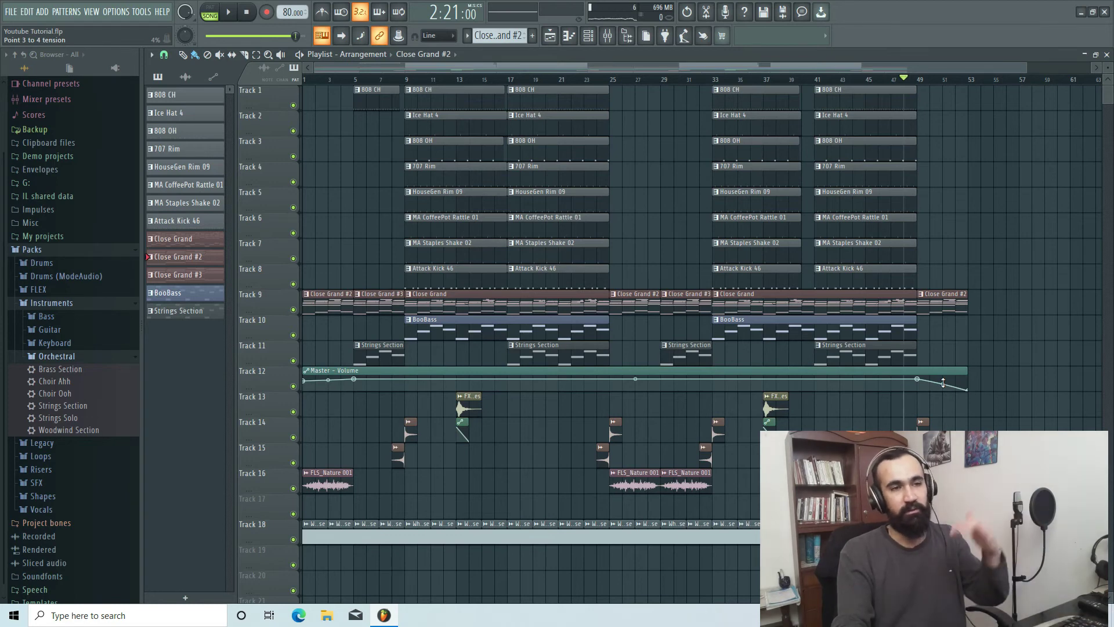
{"action": "key", "text": "space"}
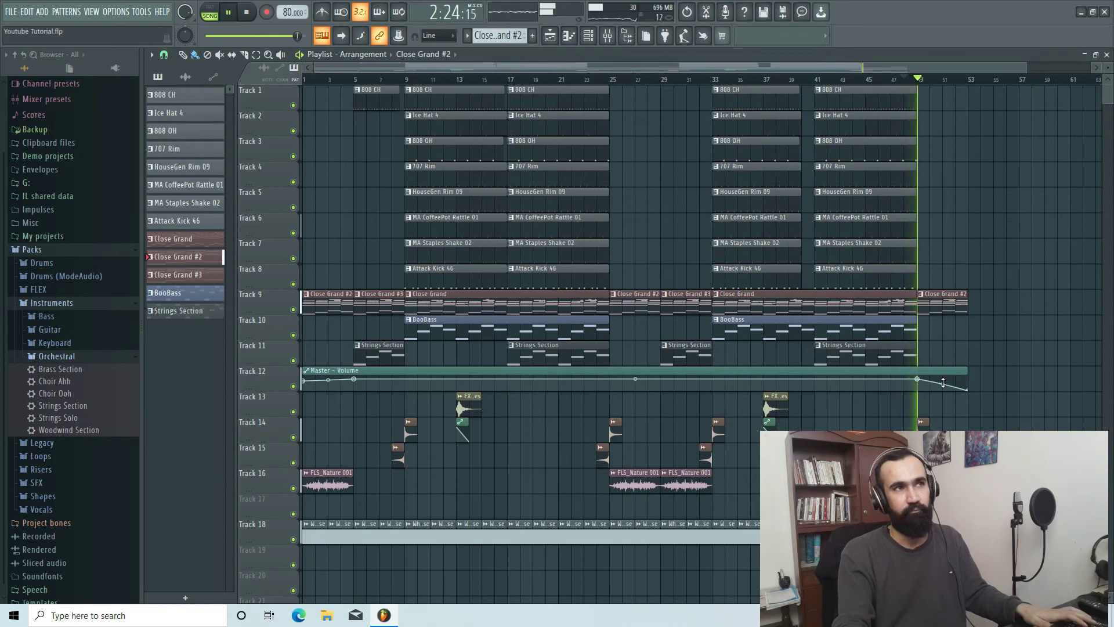
{"action": "key", "text": "space"}
{"action": "key", "text": "F9"}
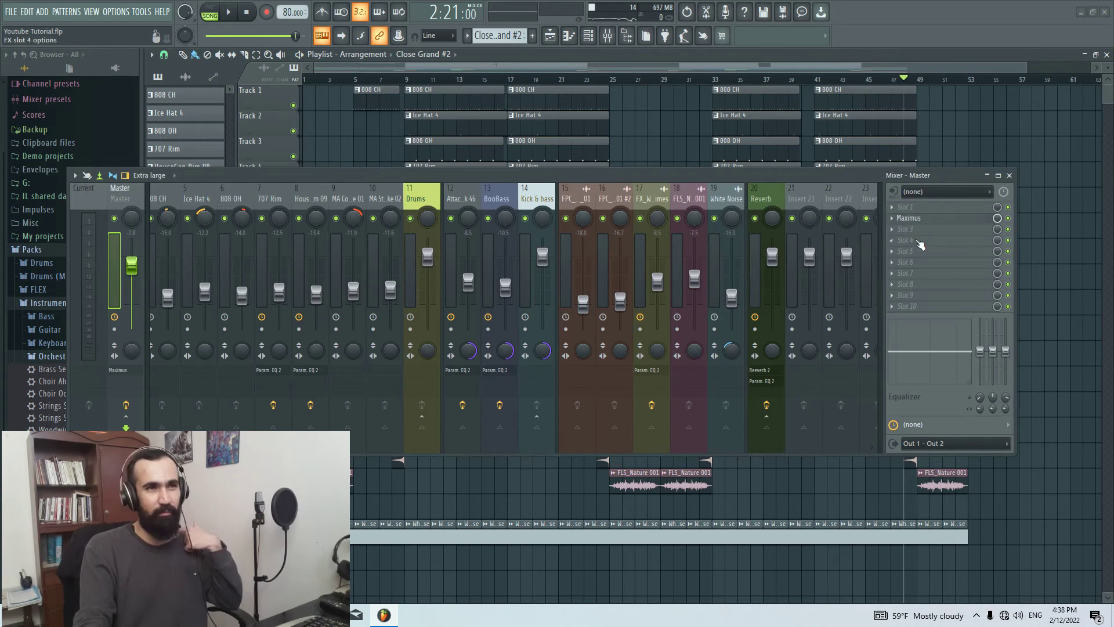
- Load the Clear master RMS preset into the Master's Maximus and audition it
{"action": "left_click", "coordinate": [927, 221]}
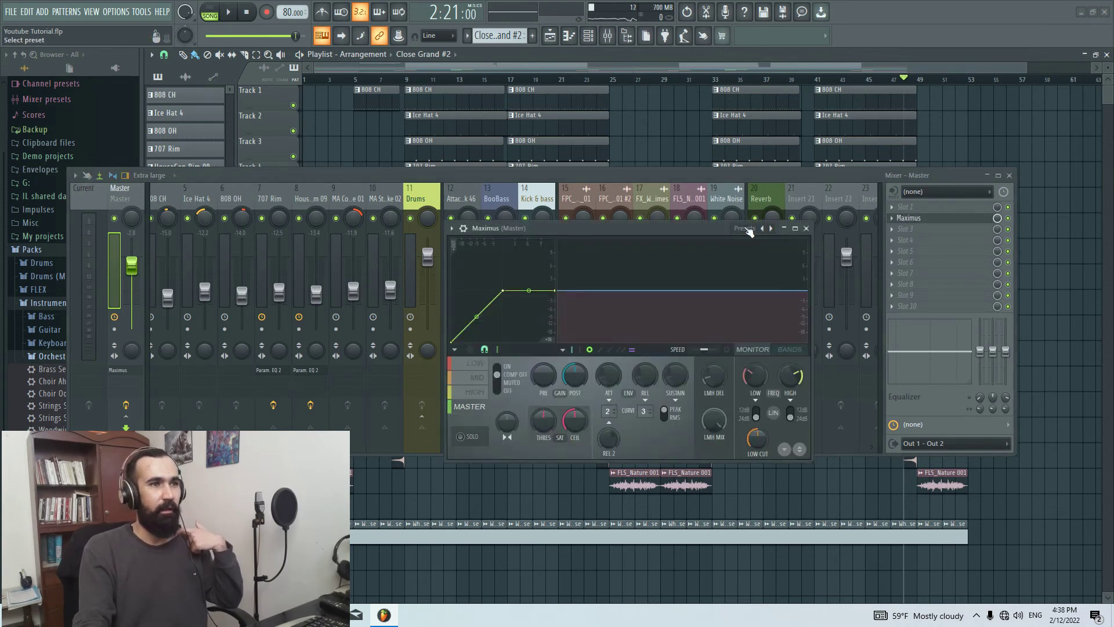
{"action": "left_click", "coordinate": [747, 229]}
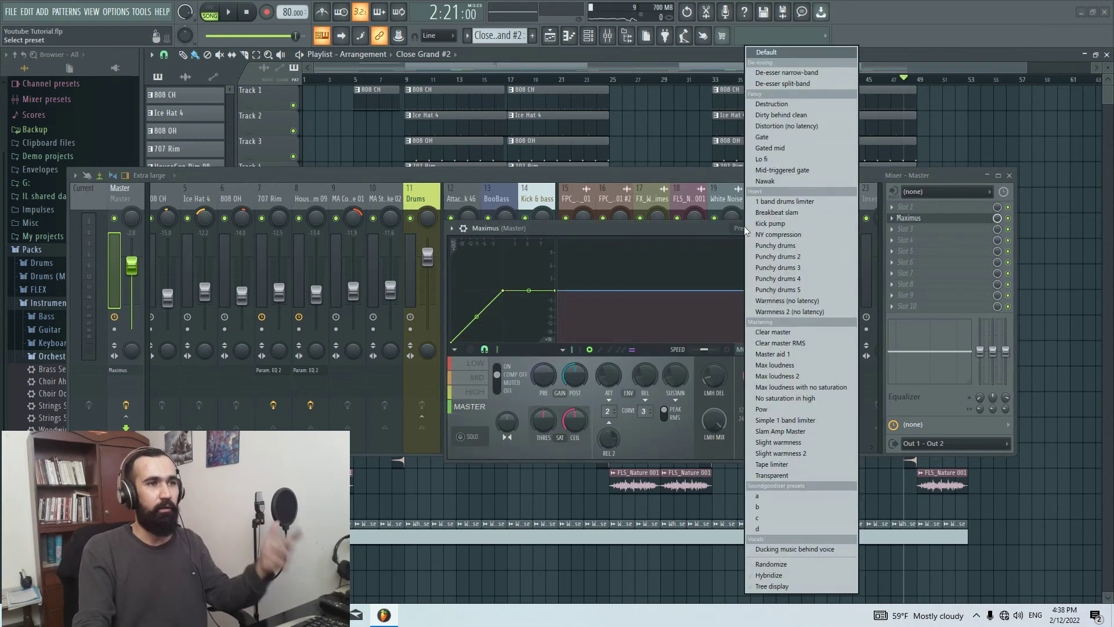
{"action": "left_click", "coordinate": [782, 343]}
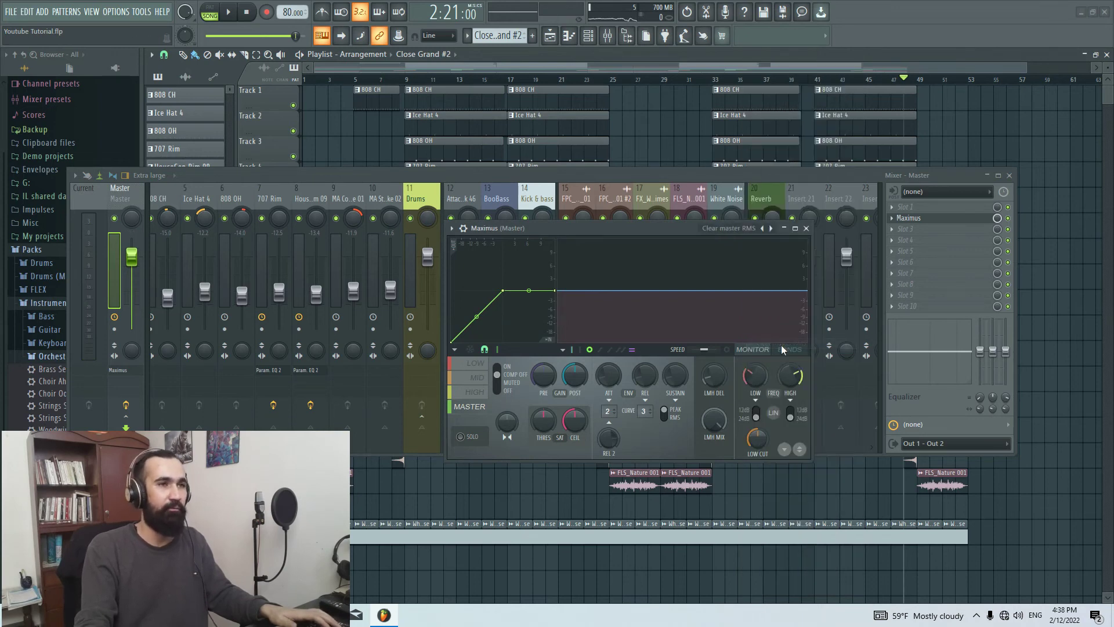
{"action": "key", "text": "space"}
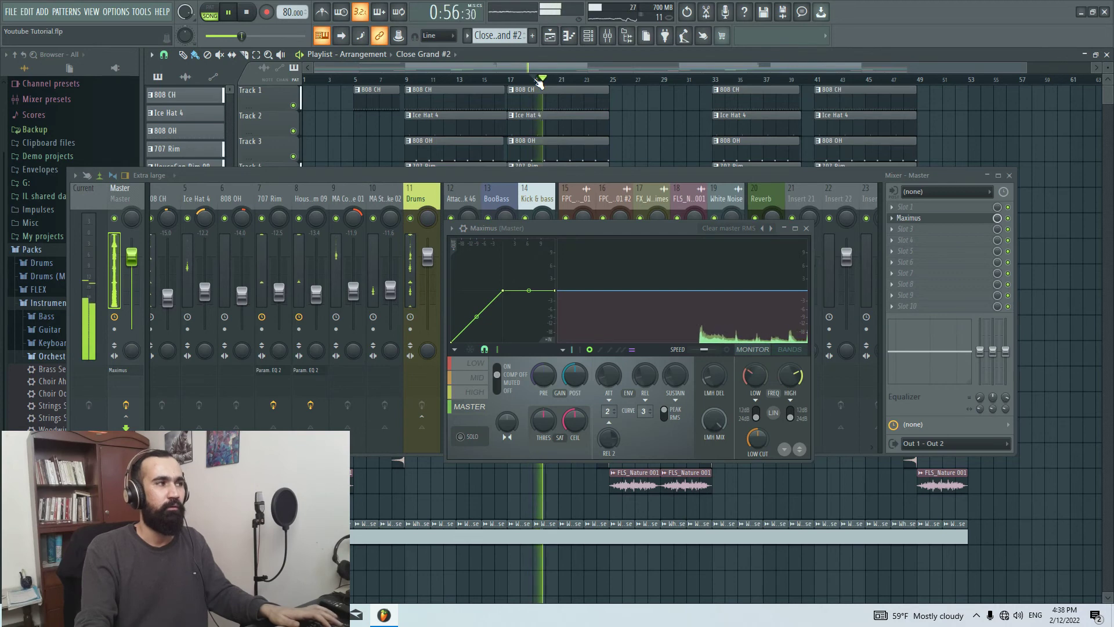
{"action": "key", "text": "space"}
- Compare the master without Maximus, then raise the Maximus post gain to 1.6 dB
{"action": "left_click", "coordinate": [1009, 218]}
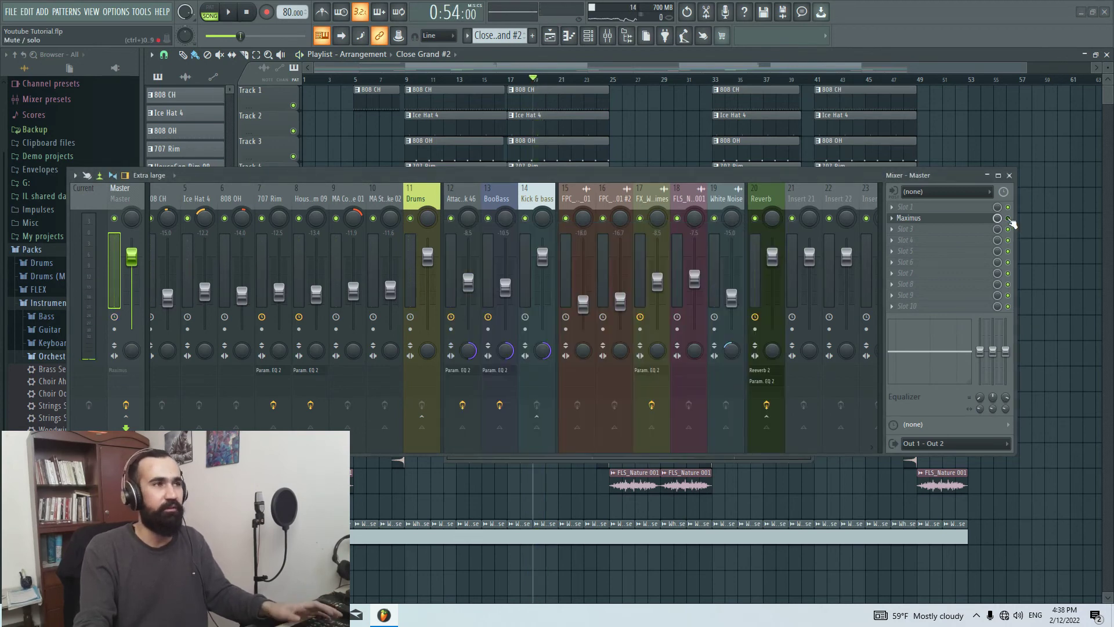
{"action": "key", "text": "space"}
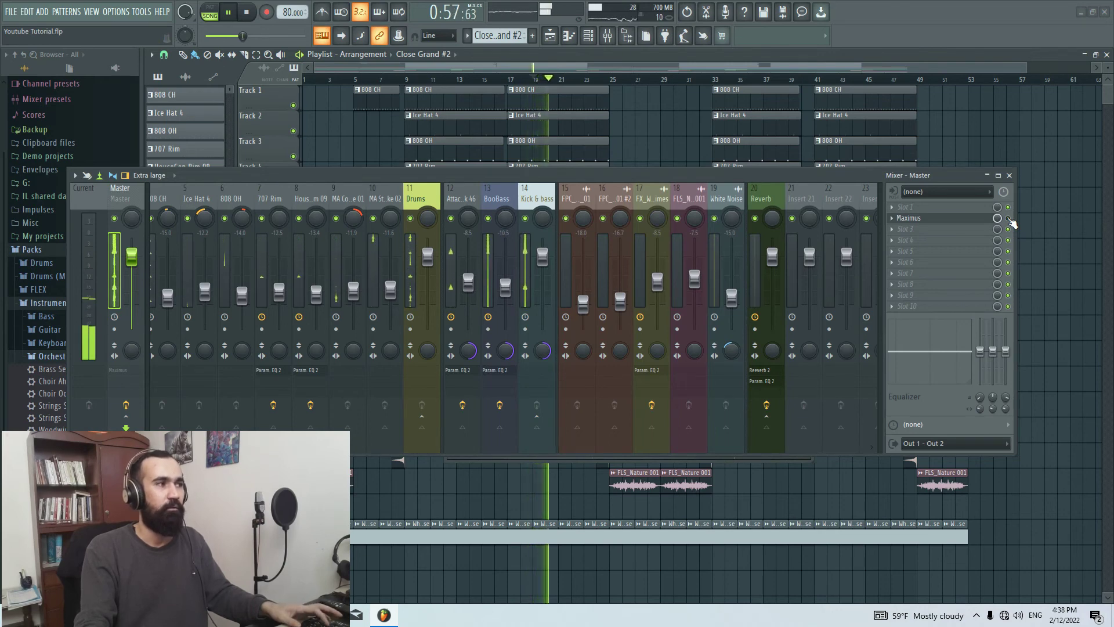
{"action": "key", "text": "space"}
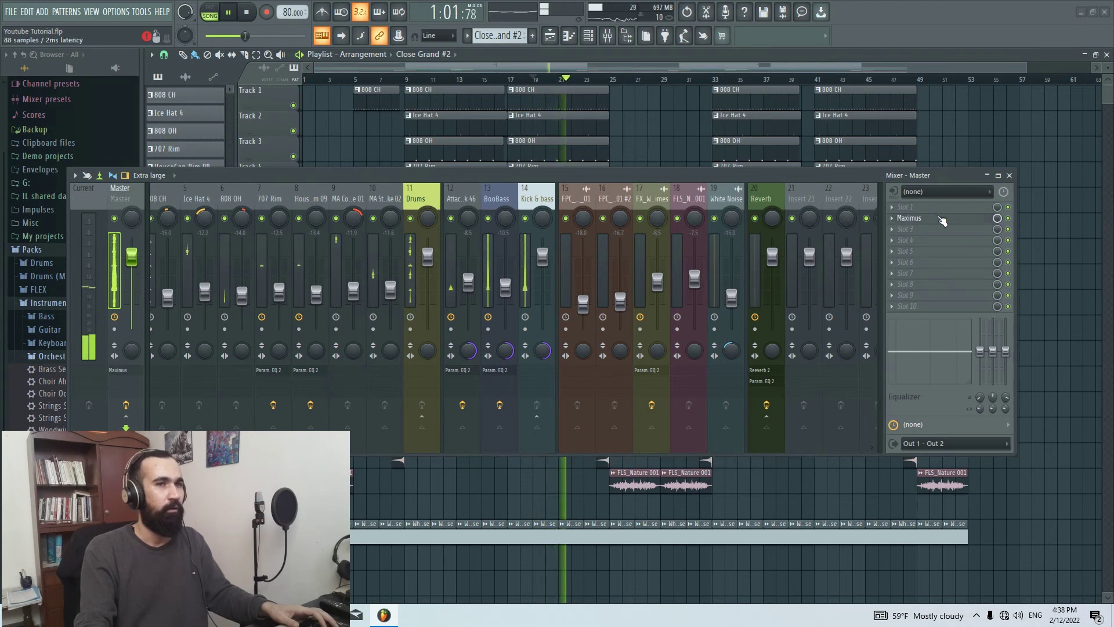
{"action": "left_click", "coordinate": [941, 219]}
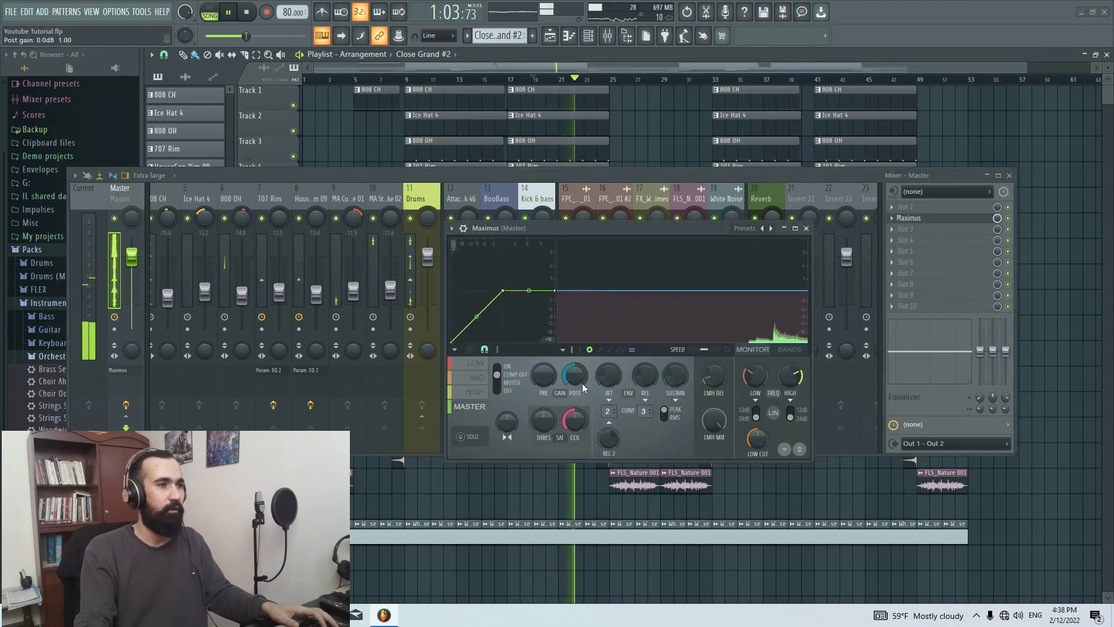
{"action": "left_click_drag", "start_coordinate": [574, 375], "coordinate": [575, 358]}
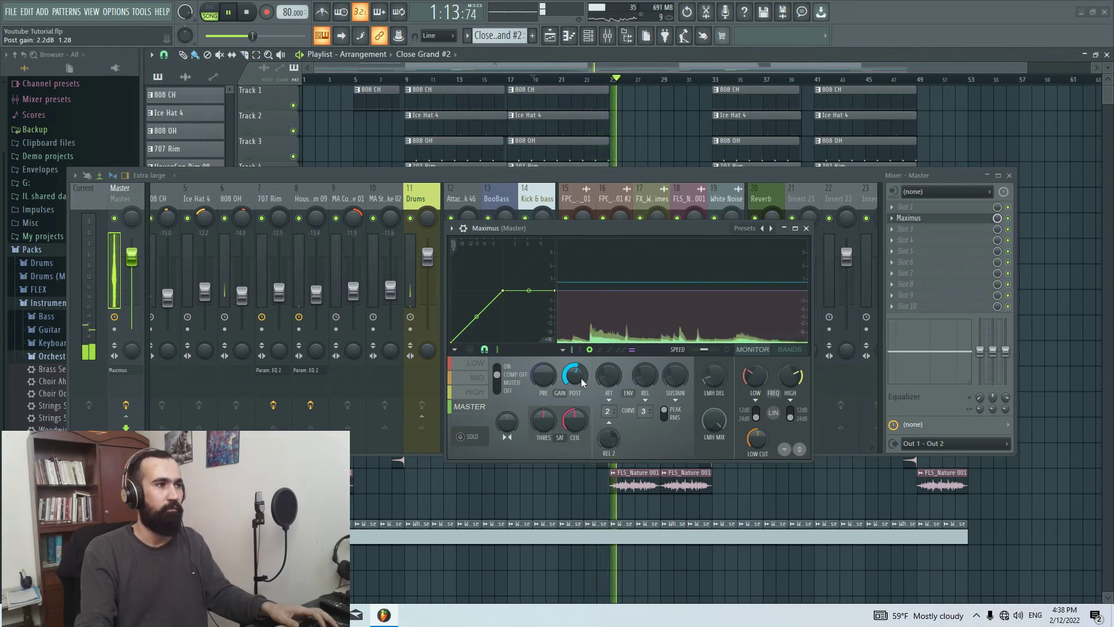
- Close the Maximus window and scroll the mixer left to reveal inserts 1–3
{"action": "left_click", "coordinate": [806, 228]}
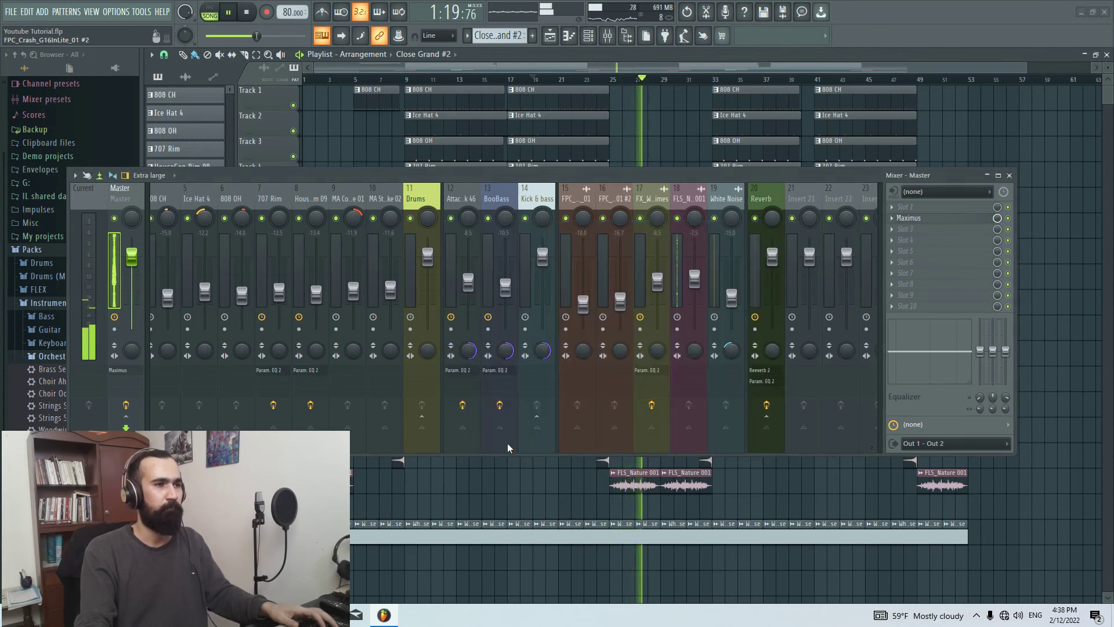
{"action": "scroll", "coordinate": [470, 313], "scroll_direction": "left", "scroll_amount": 4}
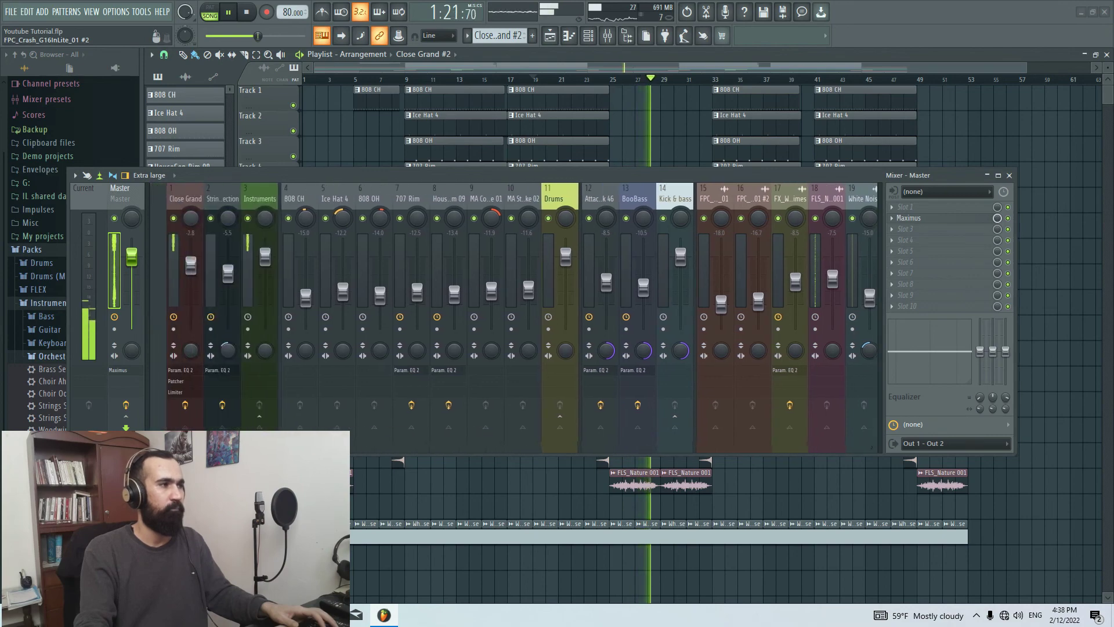